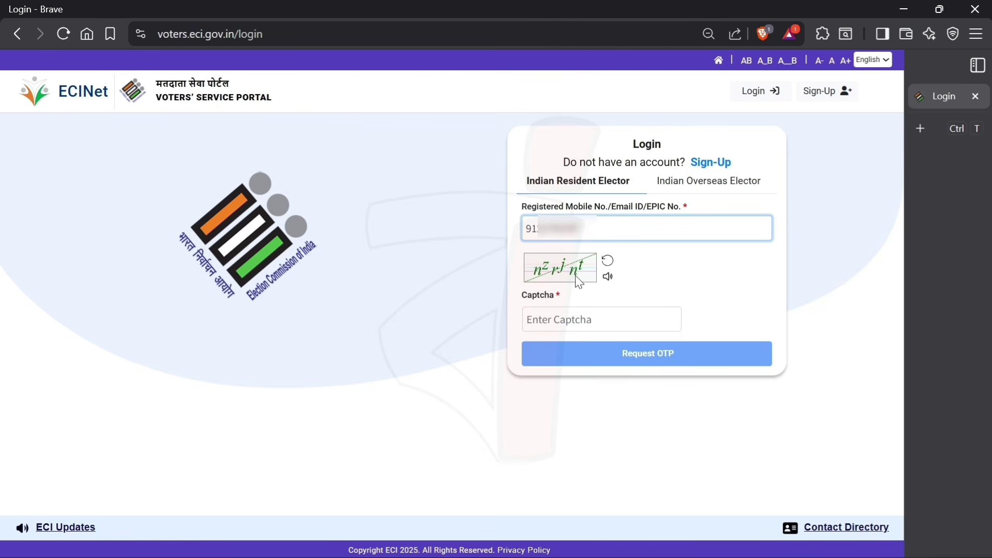
# Sign in by entering the captcha, requesting an OTP and verifying it.
pyautogui.click(545, 330)
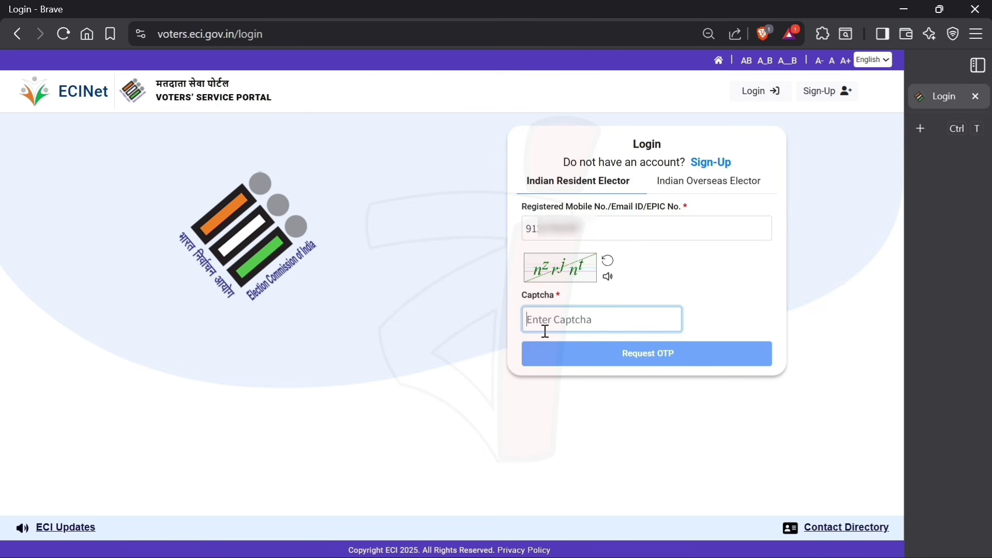
pyautogui.write('nz')
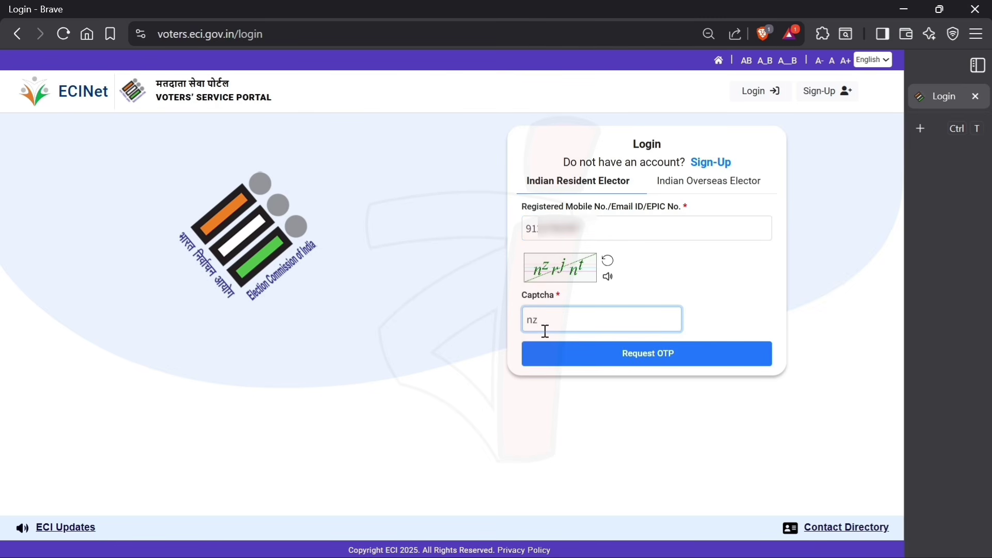
pyautogui.write('rjnt')
pyautogui.click(630, 358)
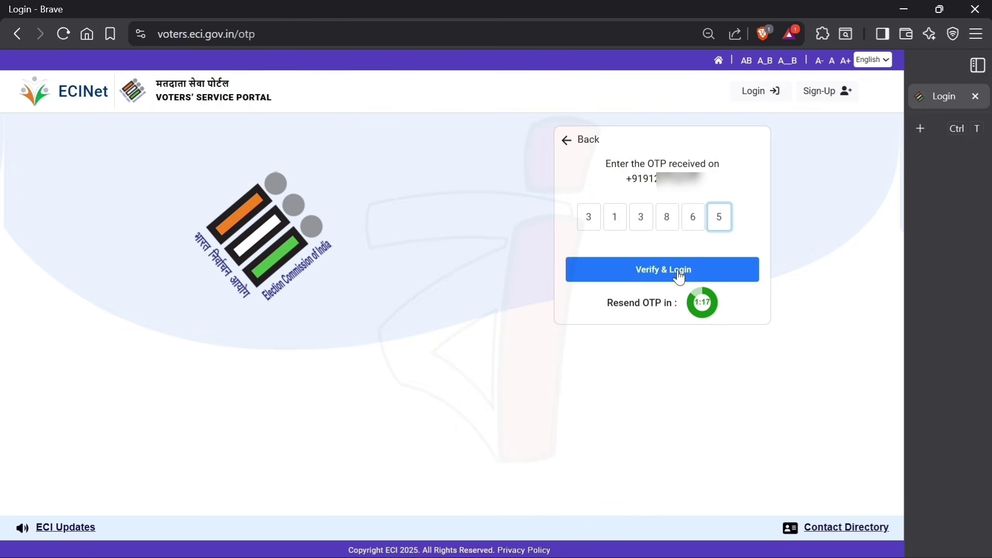
pyautogui.click(678, 270)
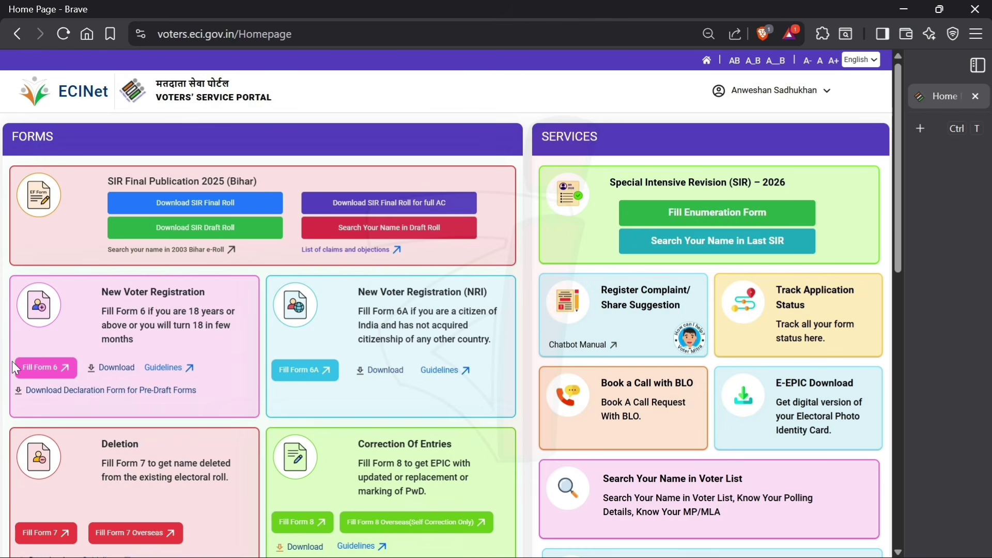
# Start the Form 6 new-voter application with West Bengal as the state.
pyautogui.click(45, 370)
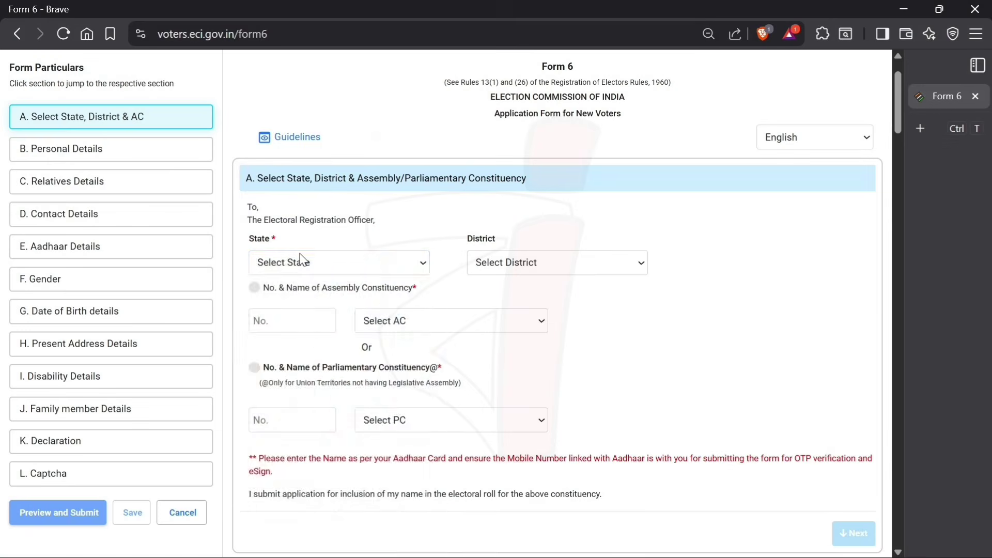
pyautogui.click(297, 260)
pyautogui.scroll(-7, 312, 418)
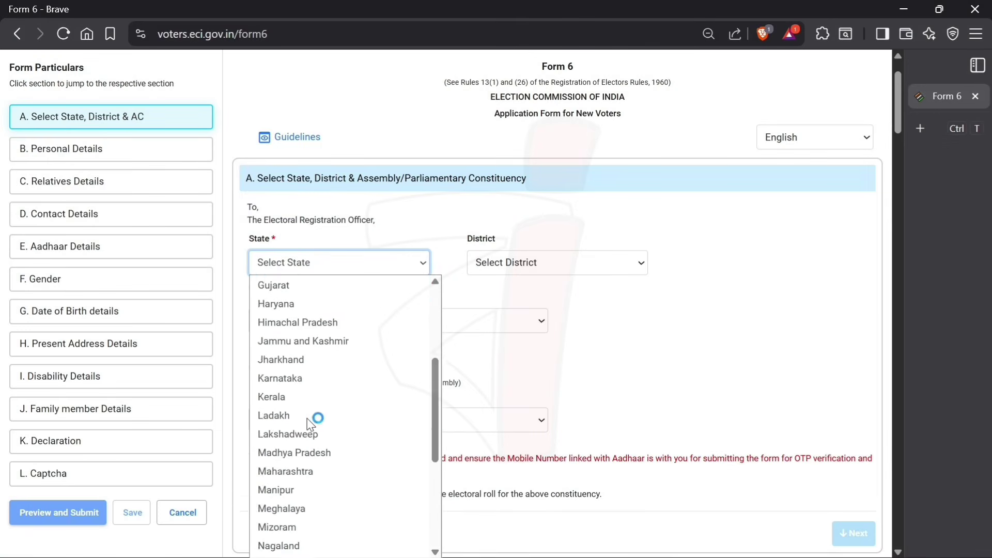
pyautogui.click(287, 549)
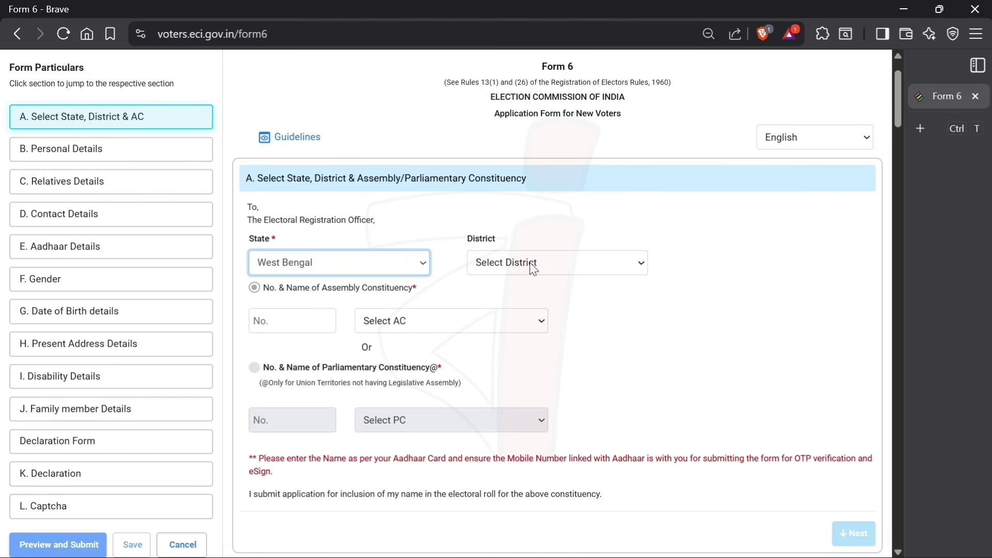
# Select HOWRAH district and constituency 174 Sankrail, then proceed to Personal Details.
pyautogui.click(530, 262)
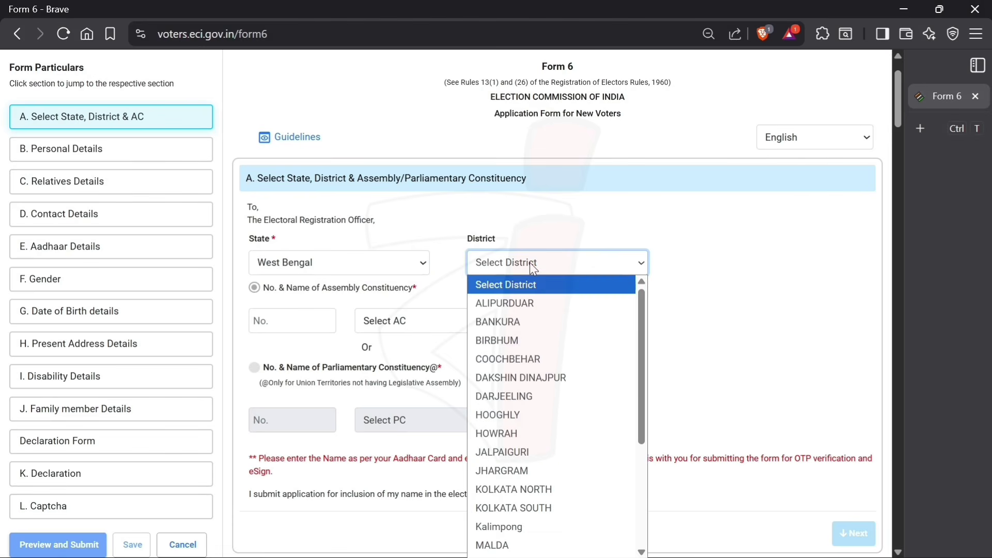
pyautogui.click(538, 430)
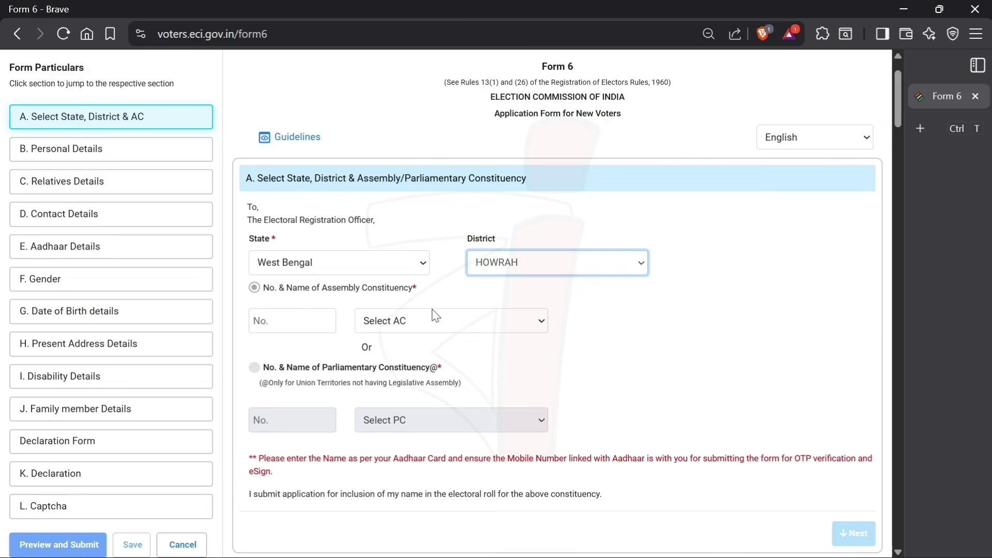
pyautogui.click(391, 321)
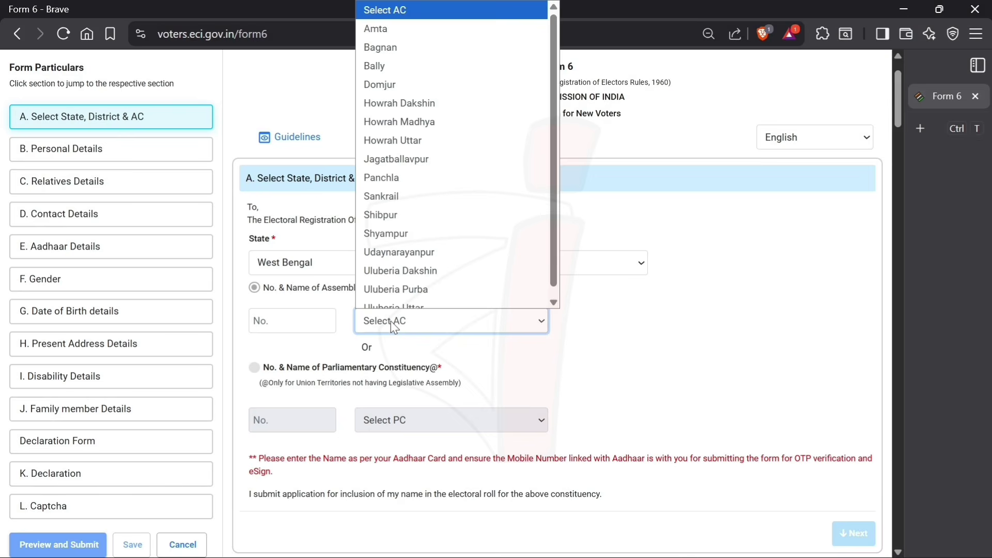
pyautogui.click(389, 188)
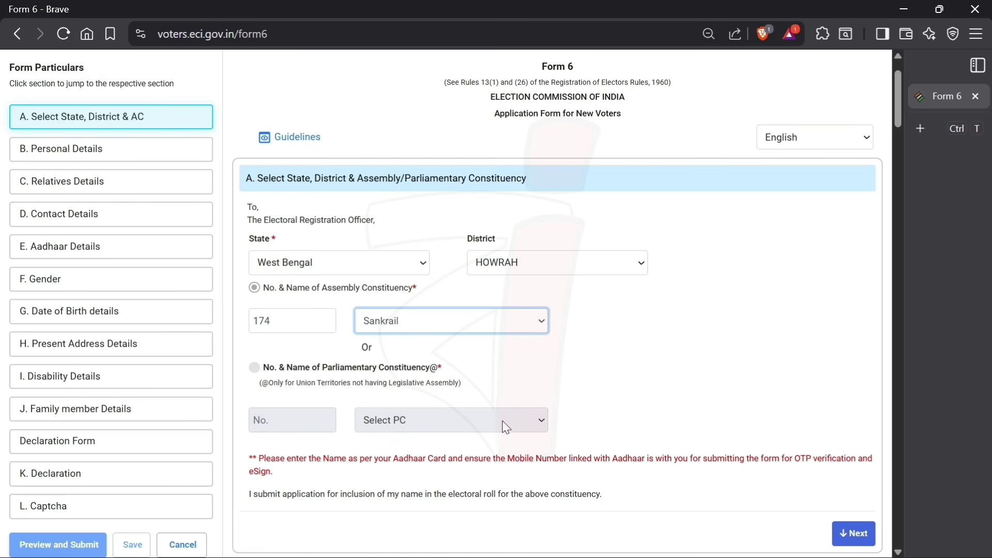
pyautogui.click(864, 543)
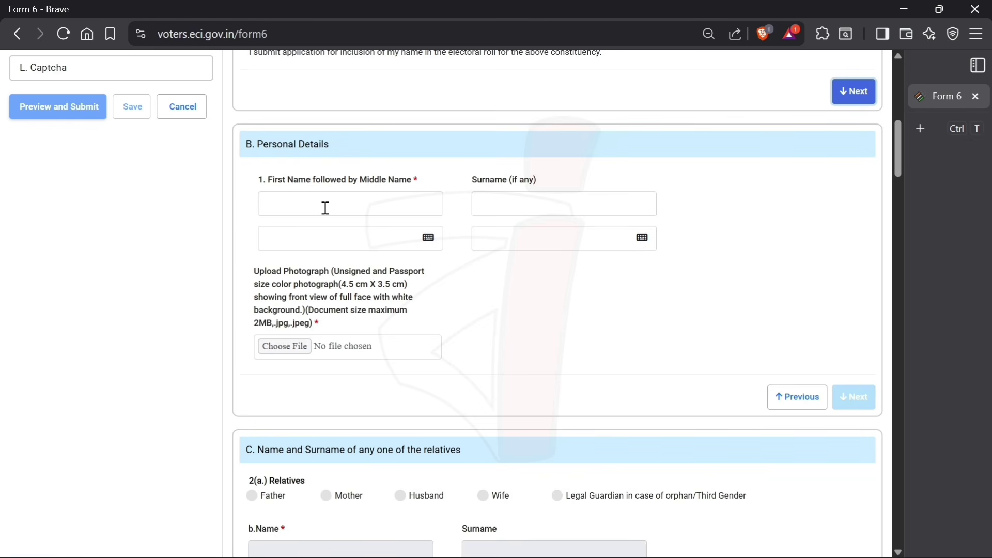
# Enter the applicant's first name in capitals and accept its Bengali spelling.
pyautogui.click(325, 208)
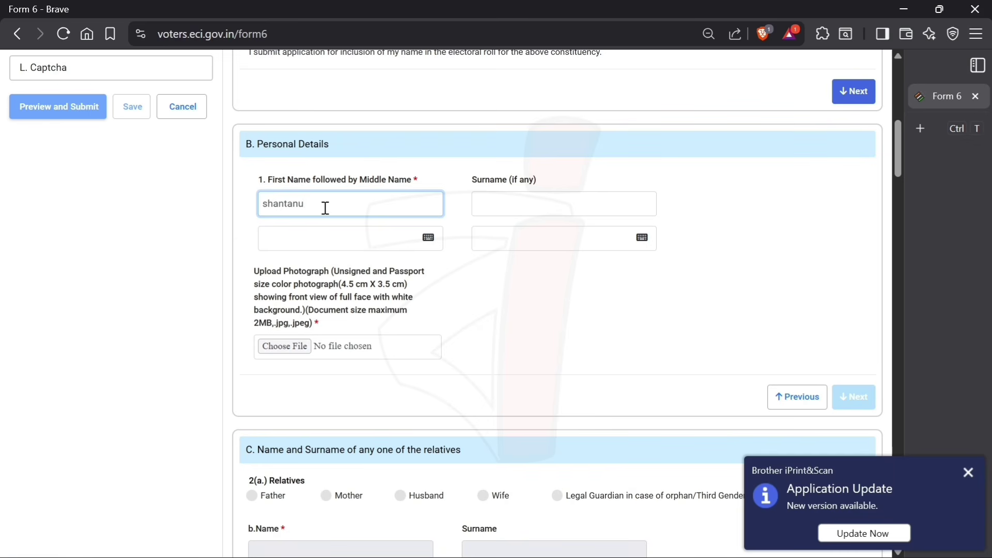
pyautogui.press('Tab')
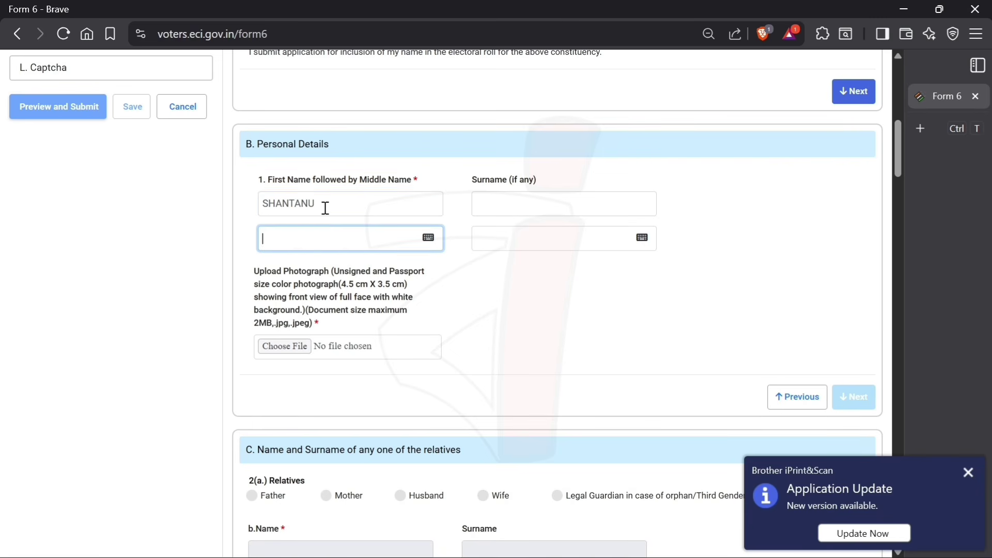
pyautogui.click(293, 274)
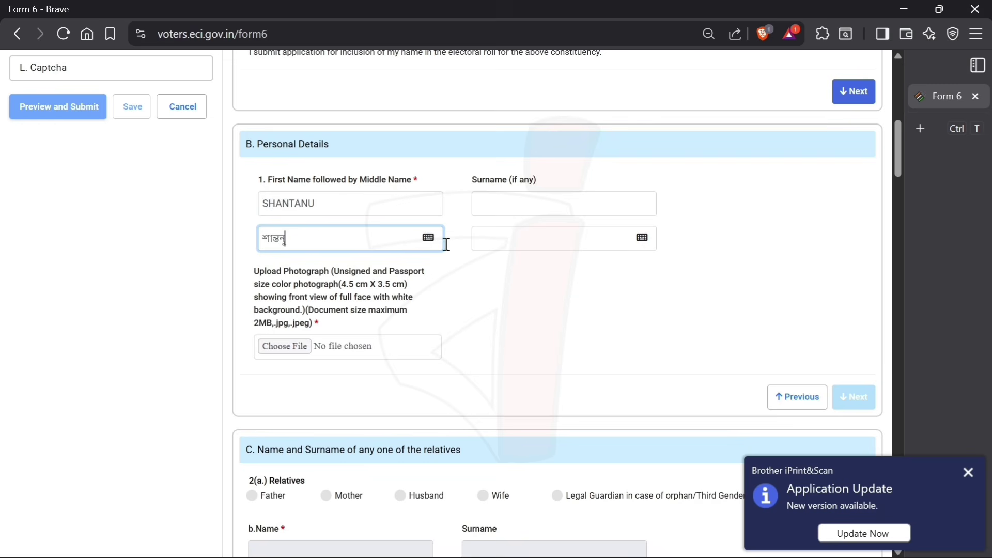
# Enter the applicant's surname in capitals, choose its Bengali spelling, and dismiss the pop-ups.
pyautogui.click(535, 206)
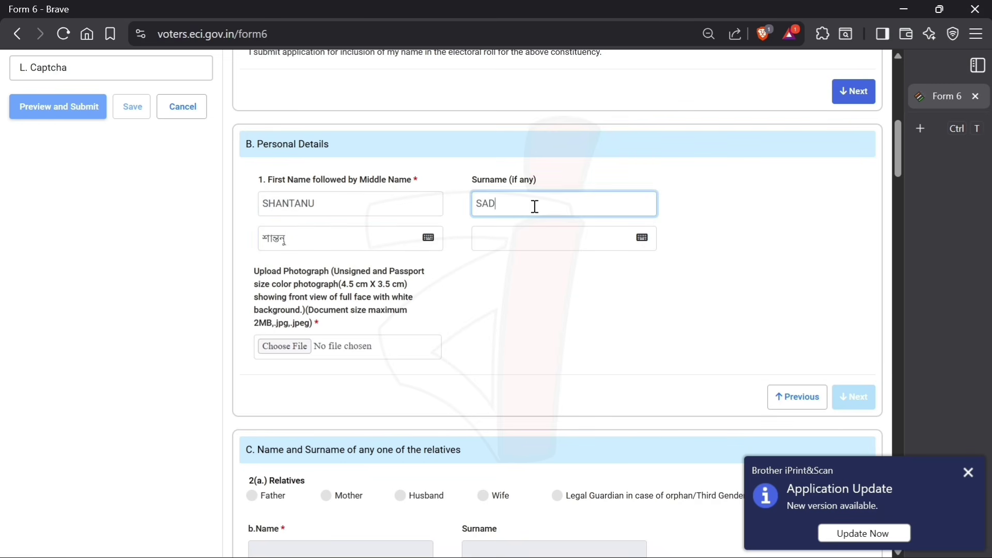
pyautogui.click(533, 231)
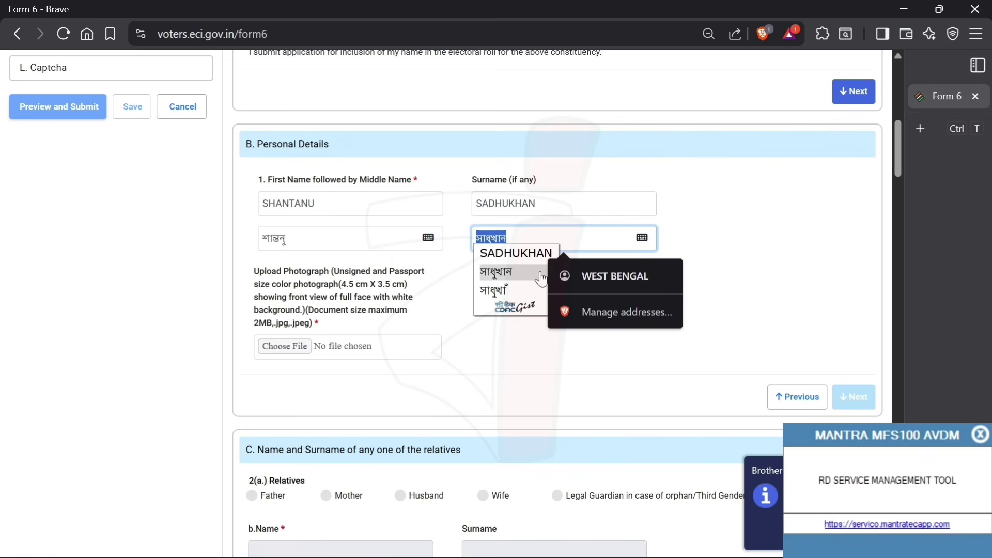
pyautogui.click(499, 287)
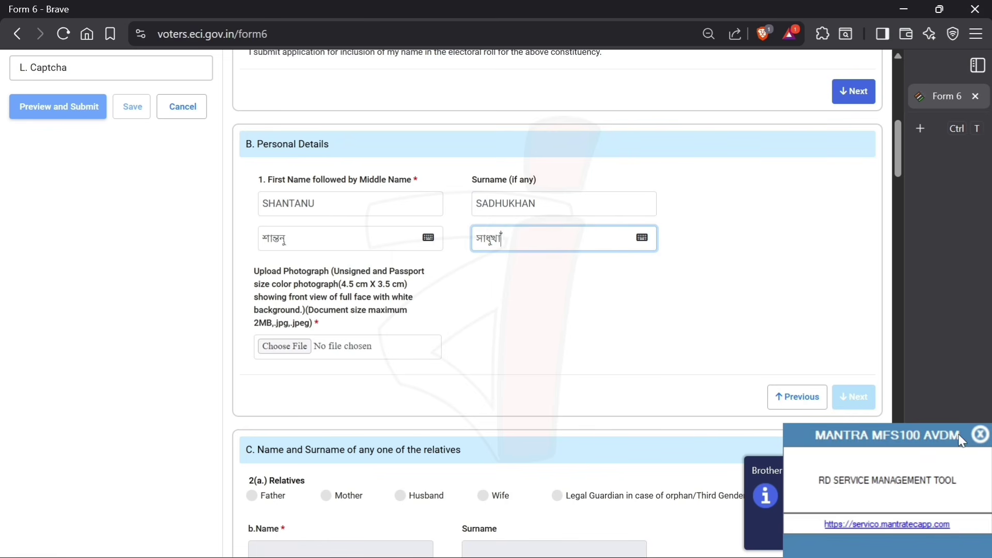
pyautogui.click(981, 434)
pyautogui.click(965, 470)
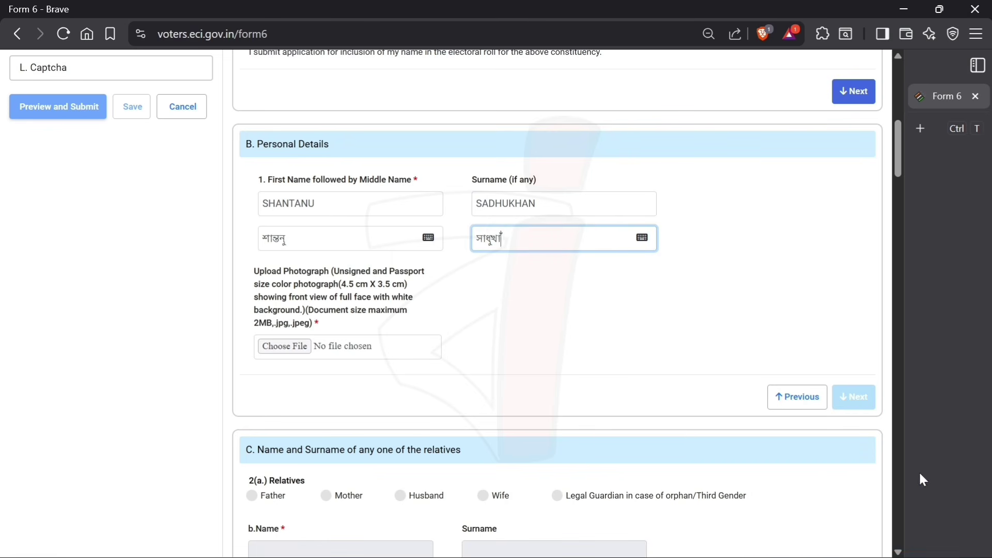
pyautogui.click(458, 280)
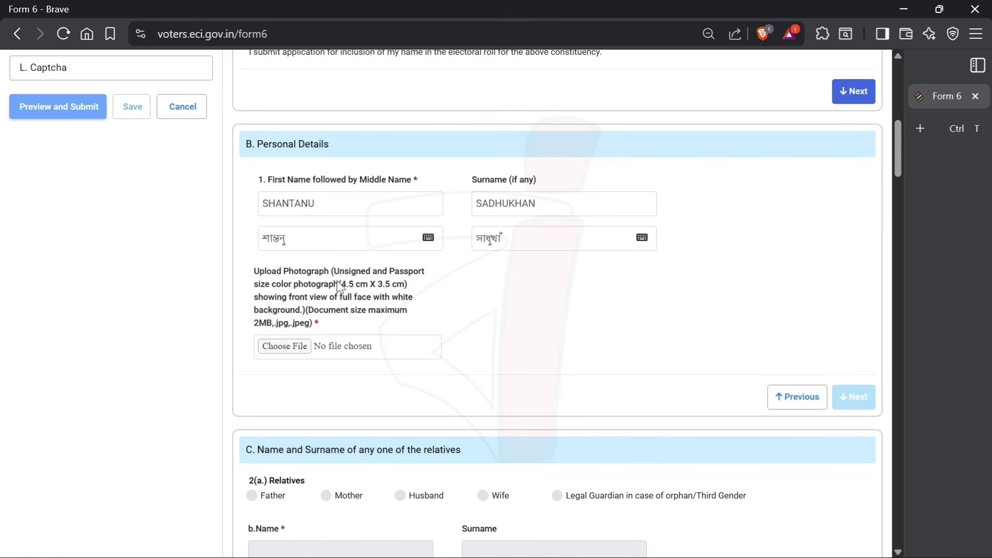
# Highlight the photo requirements text, including the 4.5 cm X 3.5 cm size.
pyautogui.moveTo(339, 285); pyautogui.dragTo(374, 288)
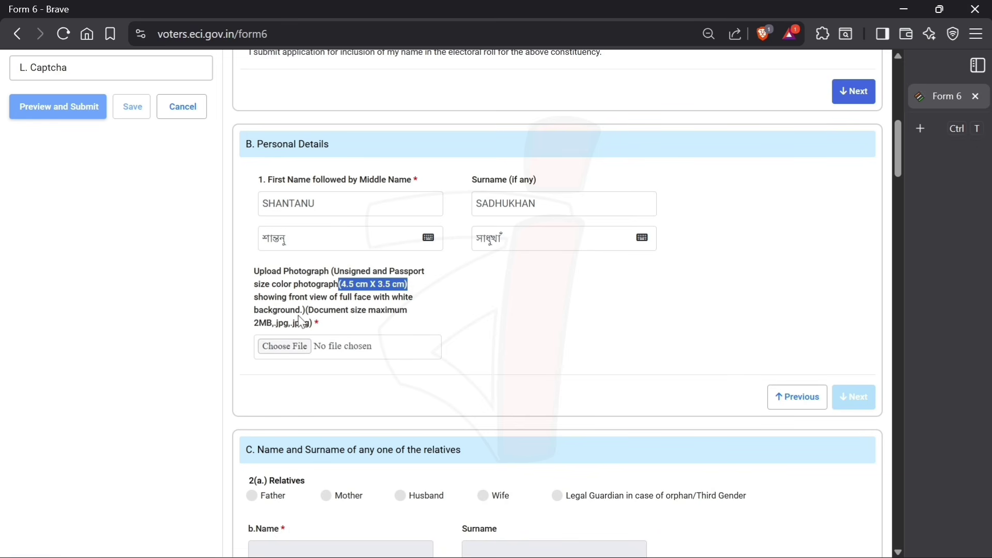
pyautogui.click(251, 324)
pyautogui.tripleClick(298, 324)
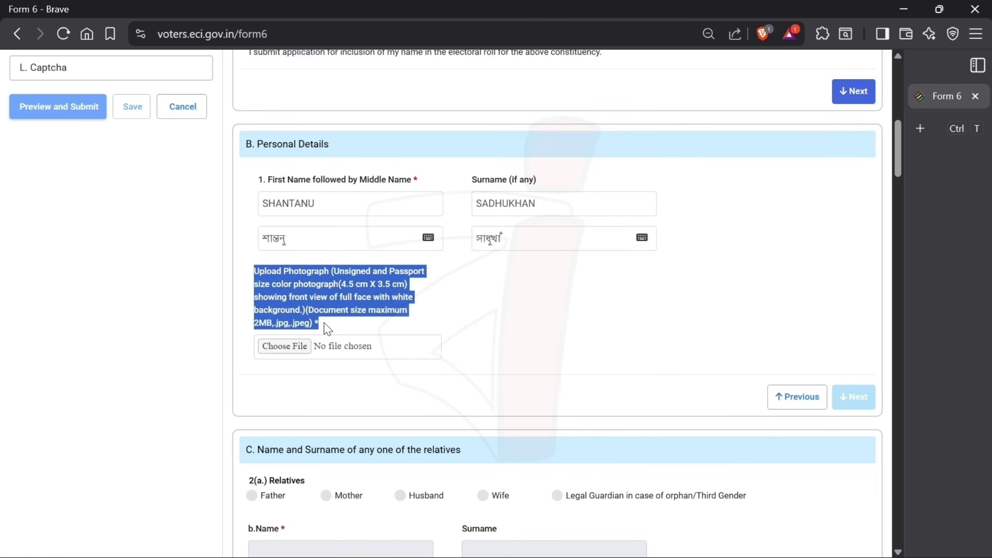
pyautogui.click(327, 328)
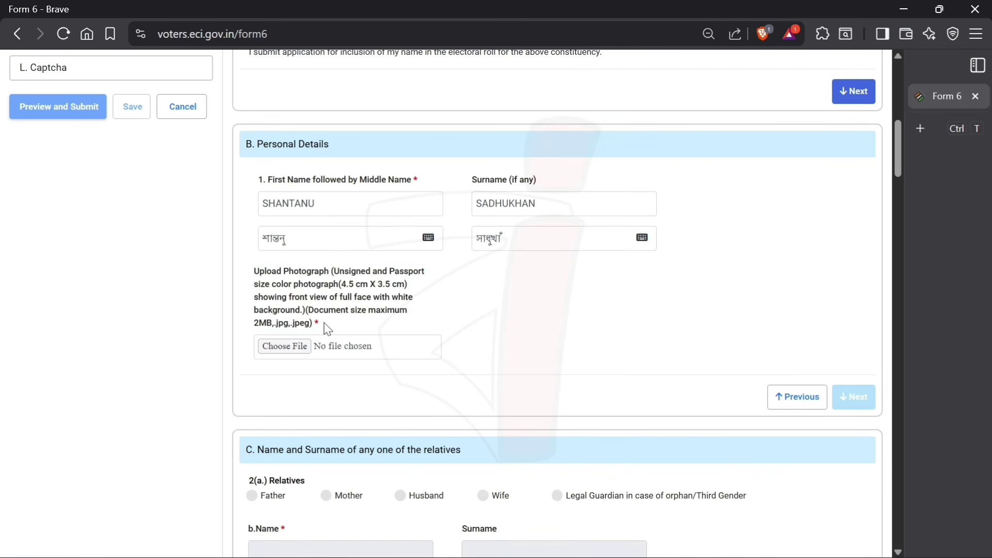
# Upload PASSPORT PHOTO.jpg from Downloads, save the crop, and confirm face detection.
pyautogui.click(294, 350)
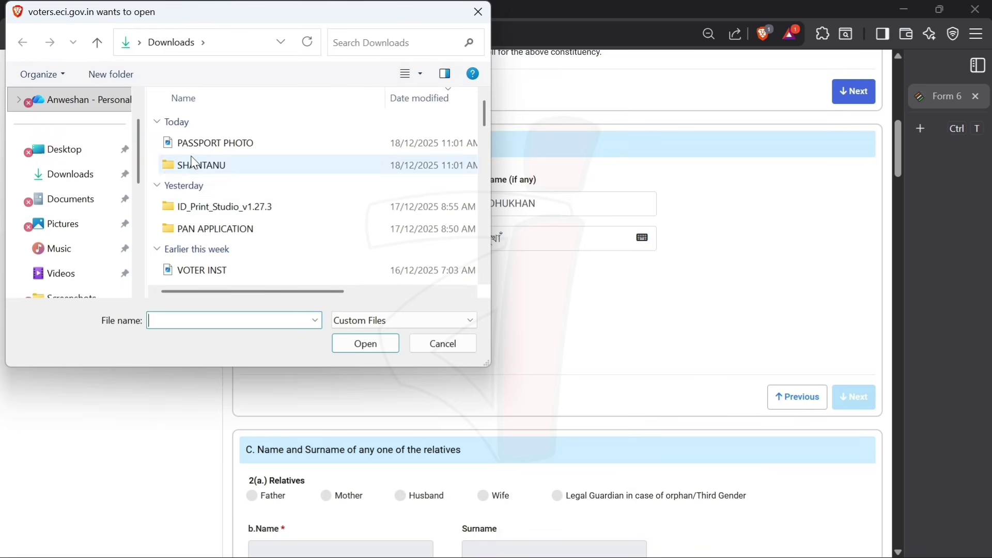
pyautogui.doubleClick(193, 163)
pyautogui.click(219, 142)
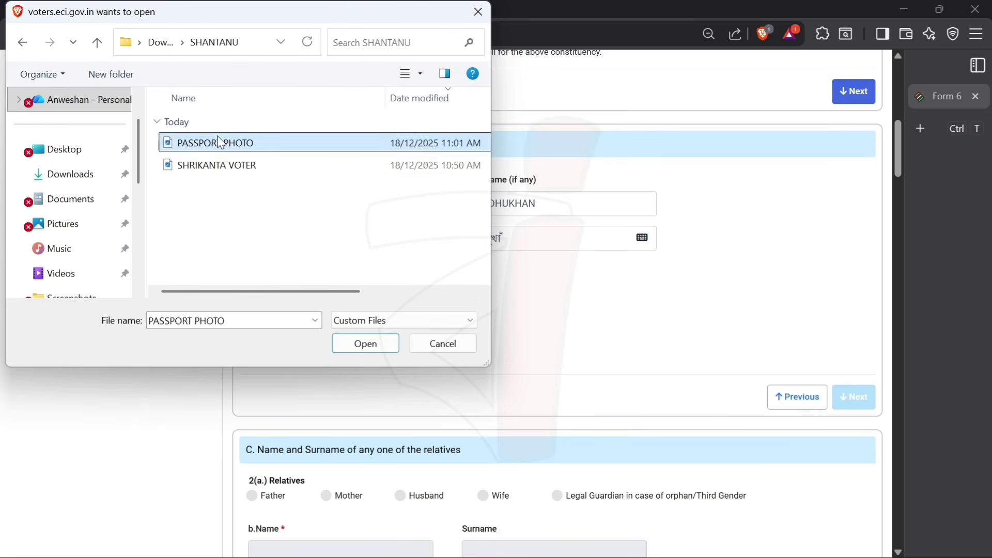
pyautogui.doubleClick(220, 142)
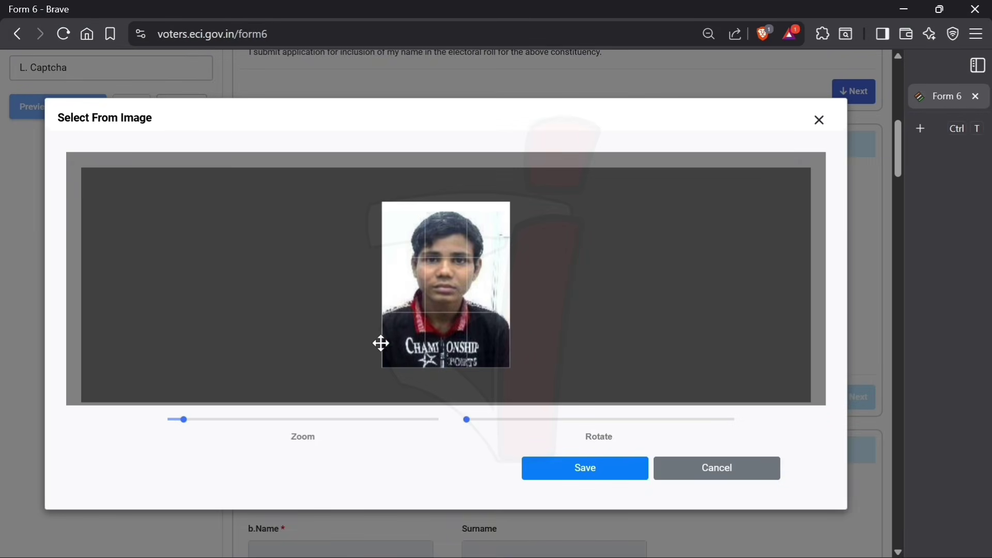
pyautogui.click(544, 467)
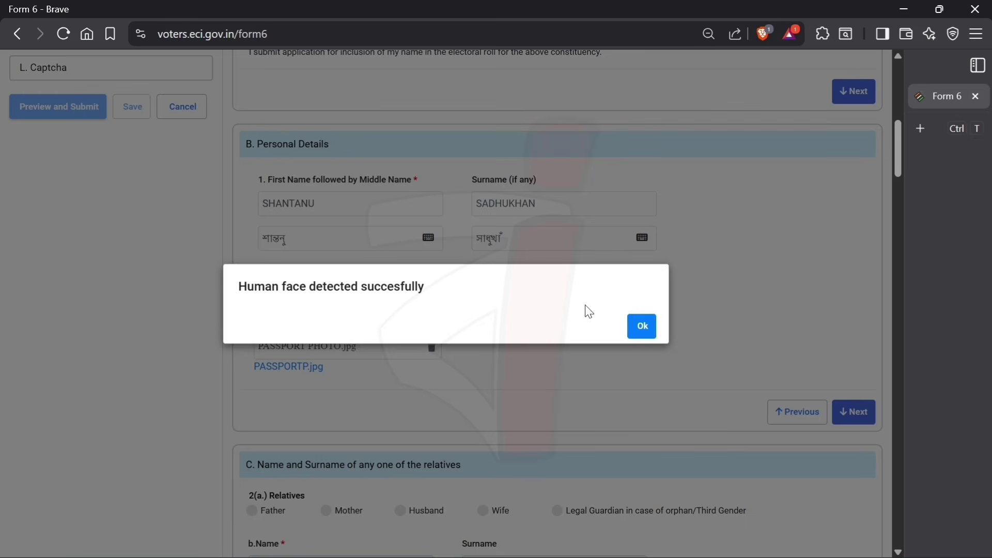
pyautogui.click(642, 326)
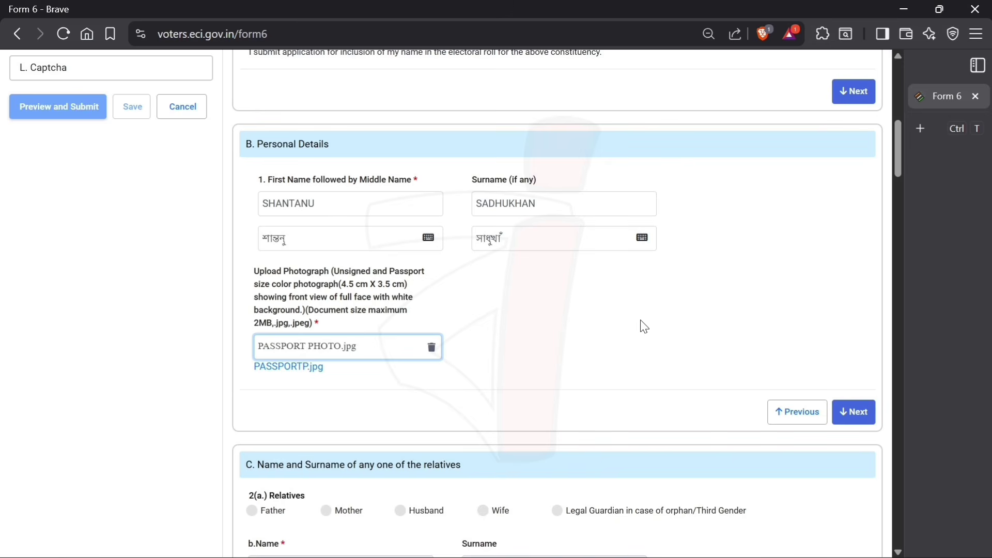
# Choose Father as the relative and enter his first name with its Bengali spelling.
pyautogui.click(853, 412)
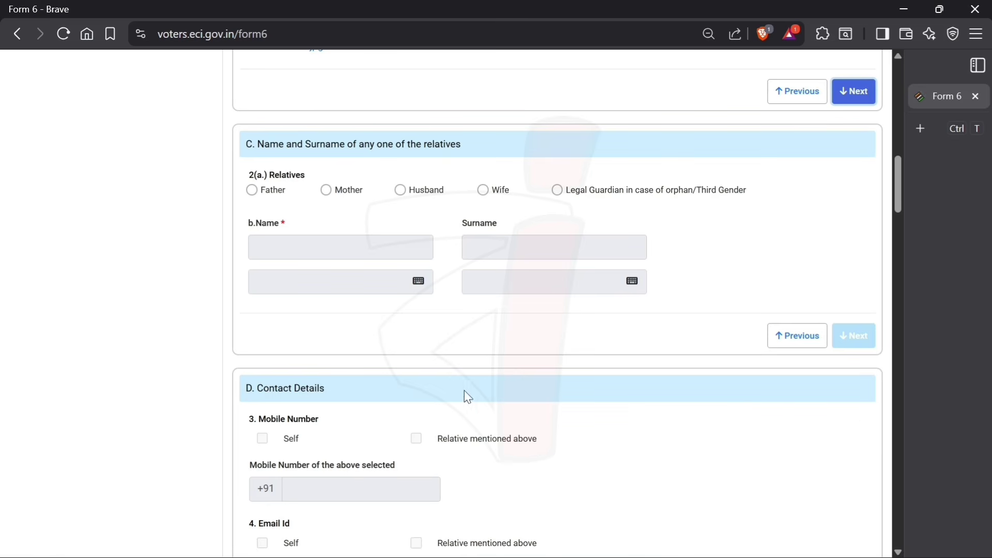
pyautogui.click(256, 194)
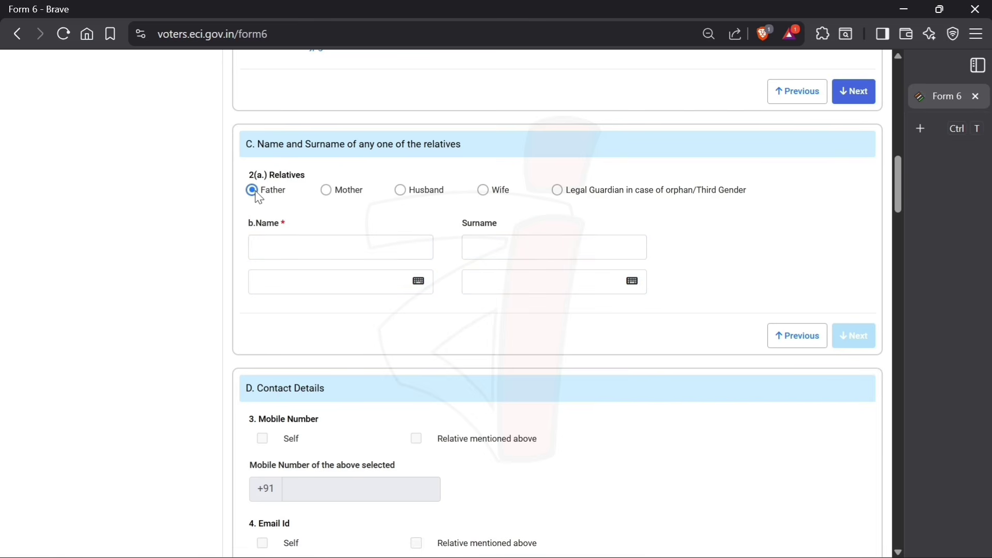
pyautogui.click(292, 243)
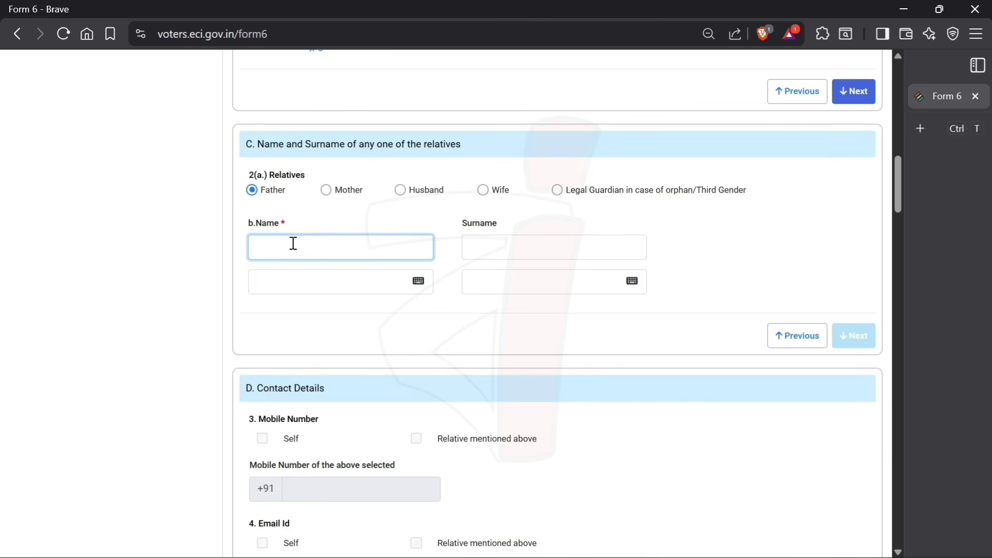
pyautogui.press('Tab')
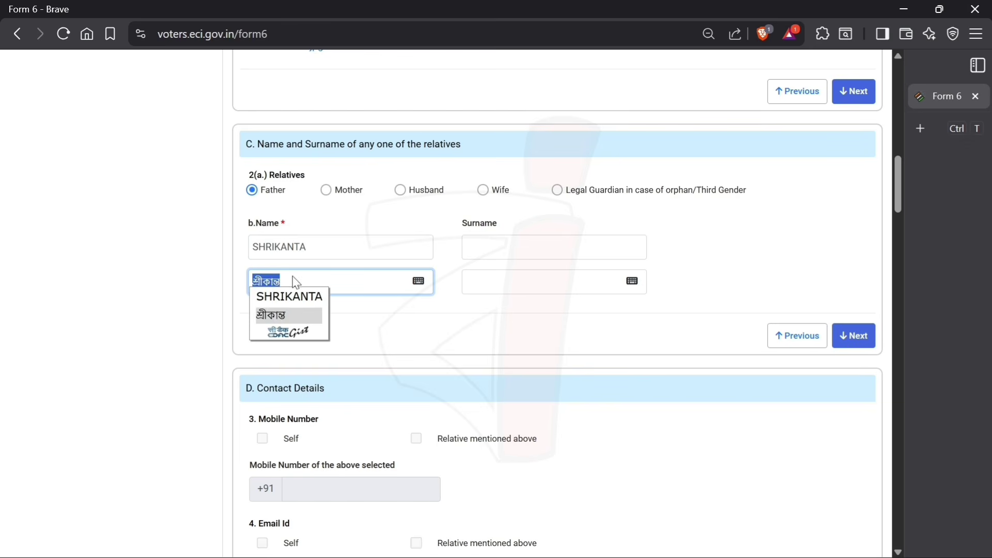
pyautogui.click(284, 321)
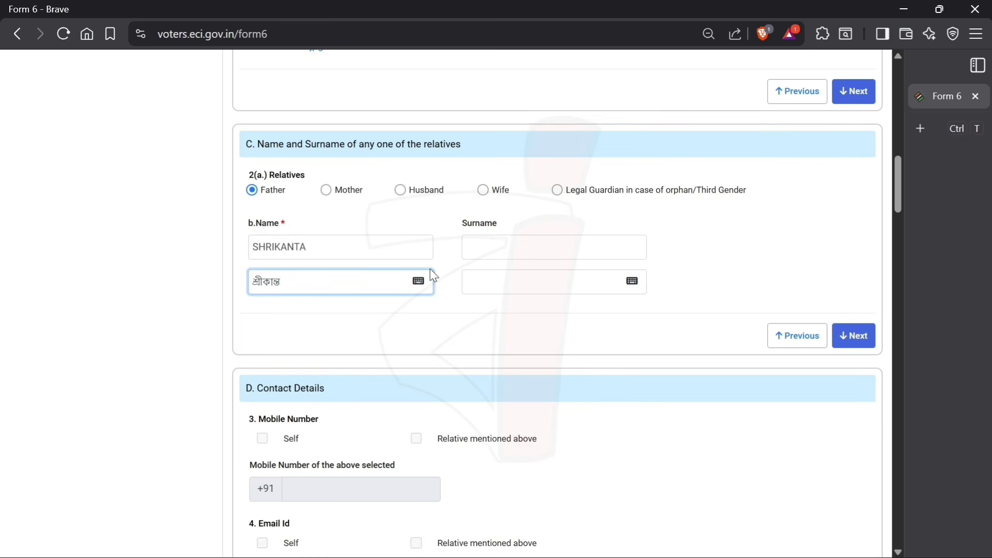
# Enter the father's surname with its Bengali spelling, then proceed to Contact Details.
pyautogui.click(466, 252)
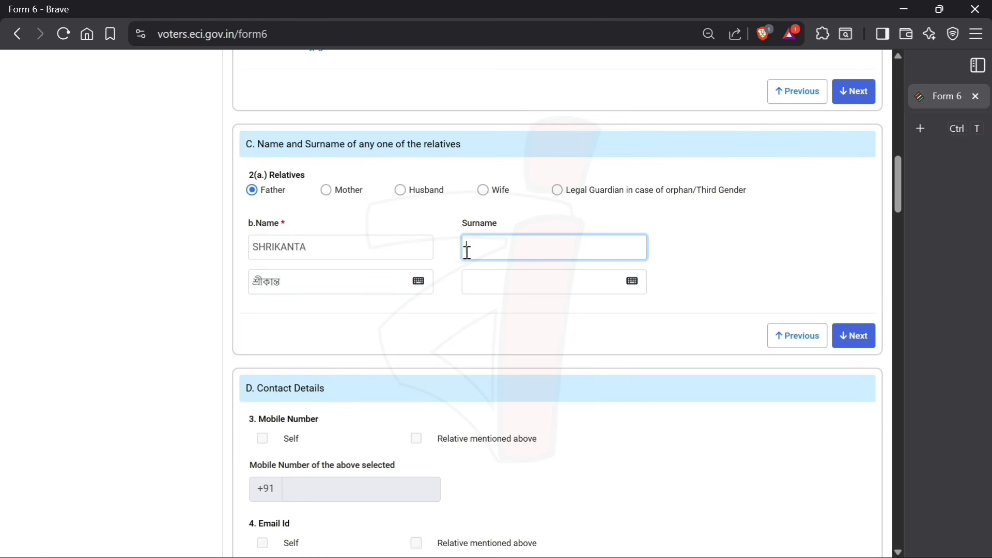
pyautogui.click(491, 290)
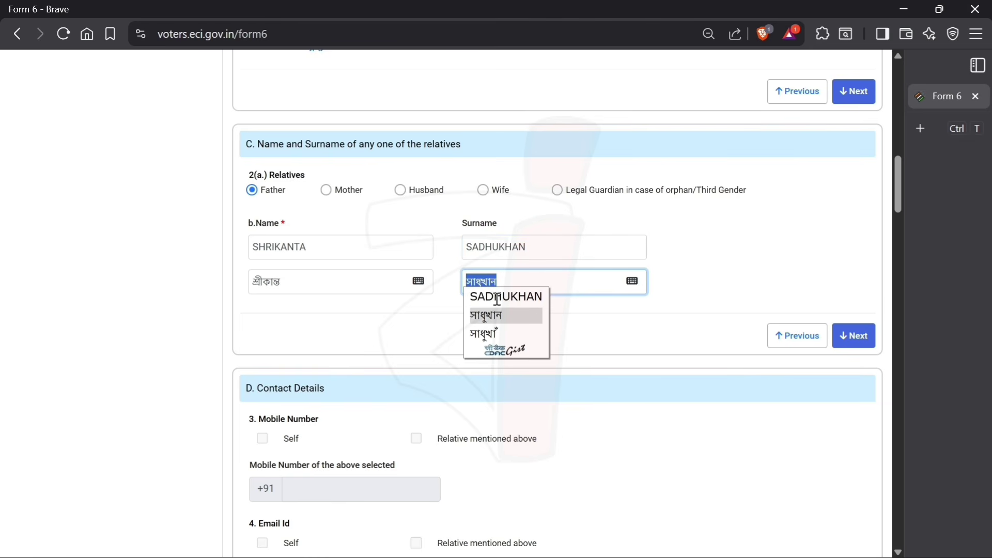
pyautogui.click(491, 334)
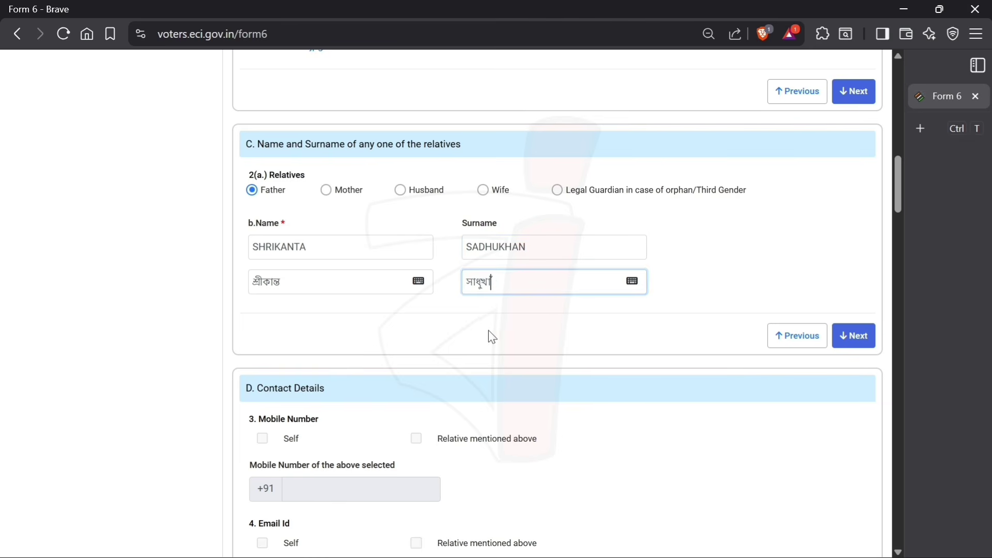
pyautogui.click(866, 343)
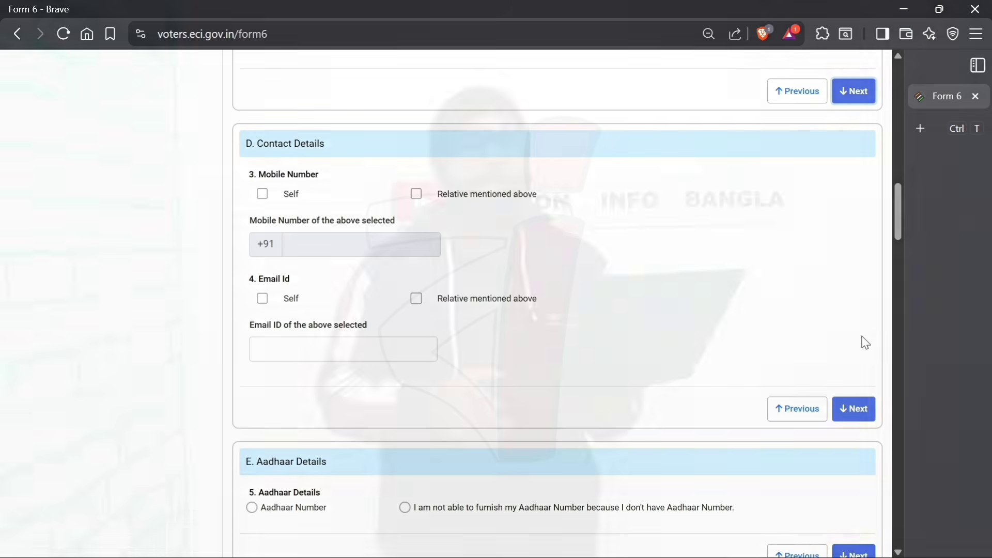
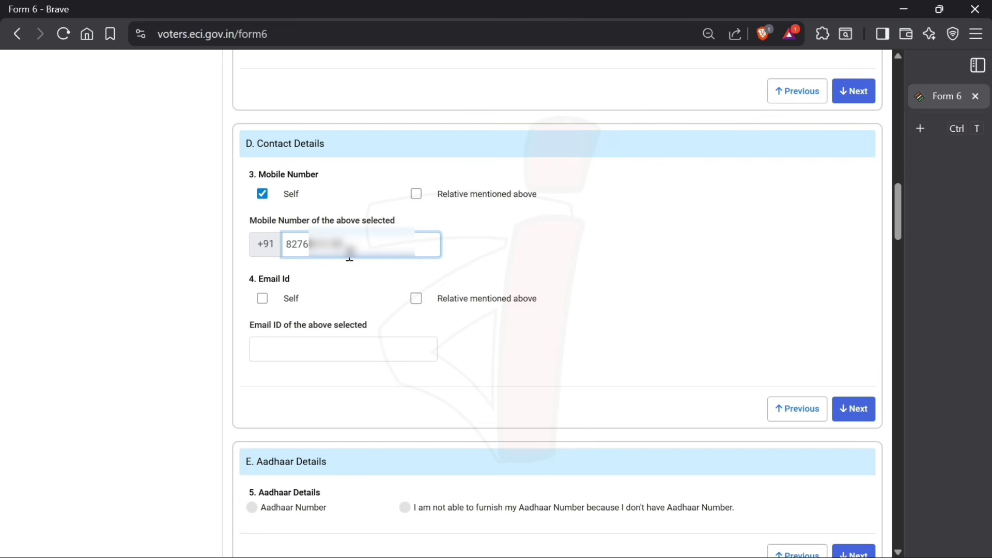
# Confirm the applicant's own mobile number under Contact Details and continue to Aadhaar Details.
pyautogui.click(854, 409)
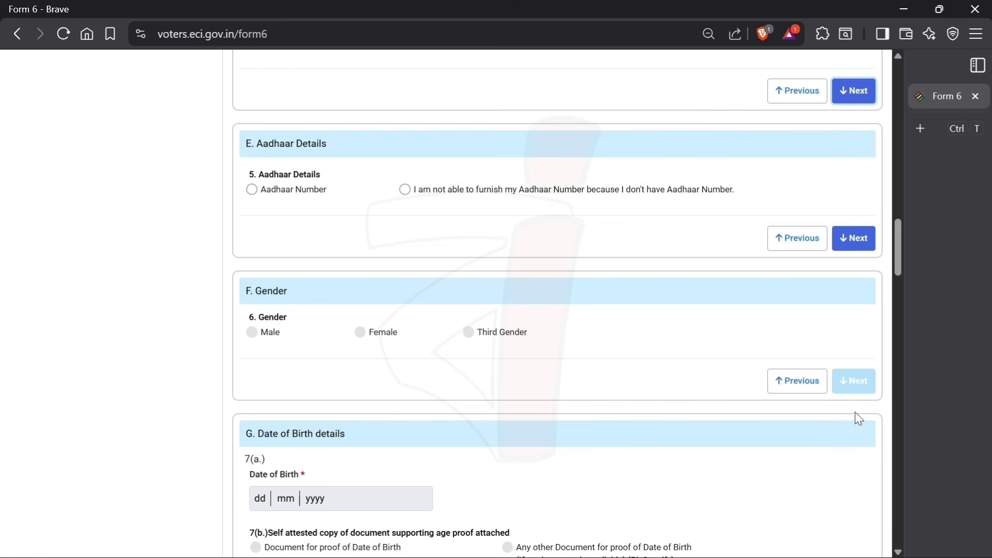
# Choose the Aadhaar Number option and enter the applicant's 12-digit Aadhaar number.
pyautogui.click(252, 190)
pyautogui.click(340, 252)
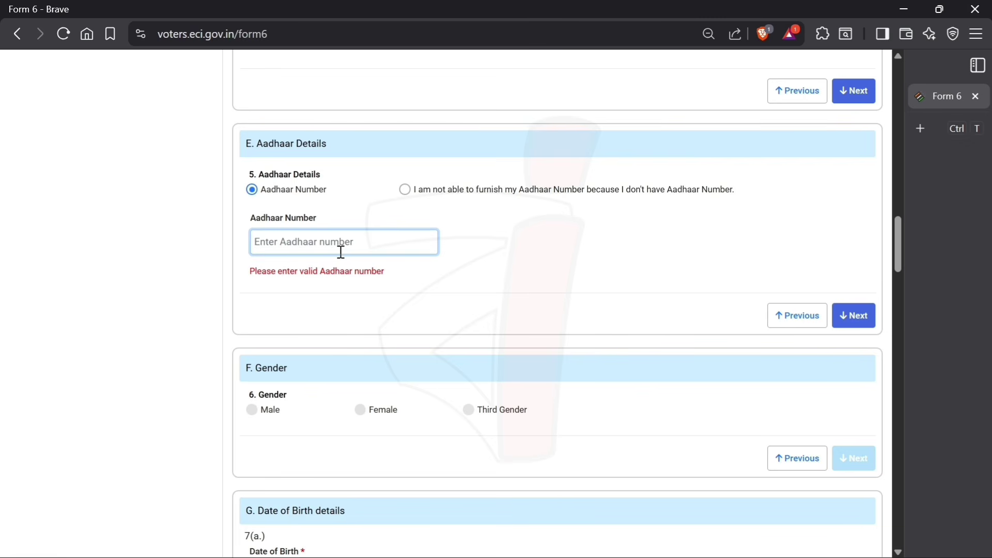
pyautogui.write('************')
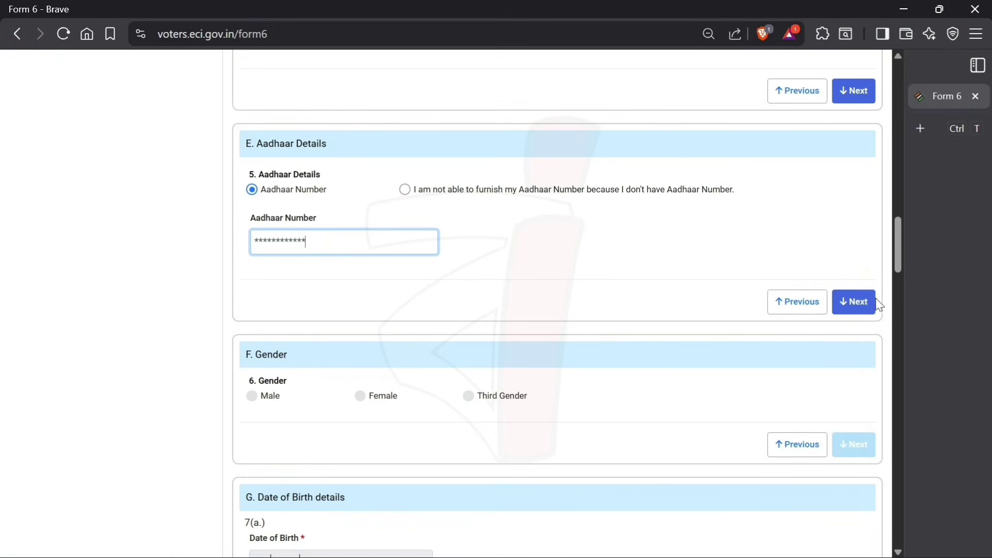
# Confirm the Aadhaar details and continue to the Gender section.
pyautogui.click(867, 301)
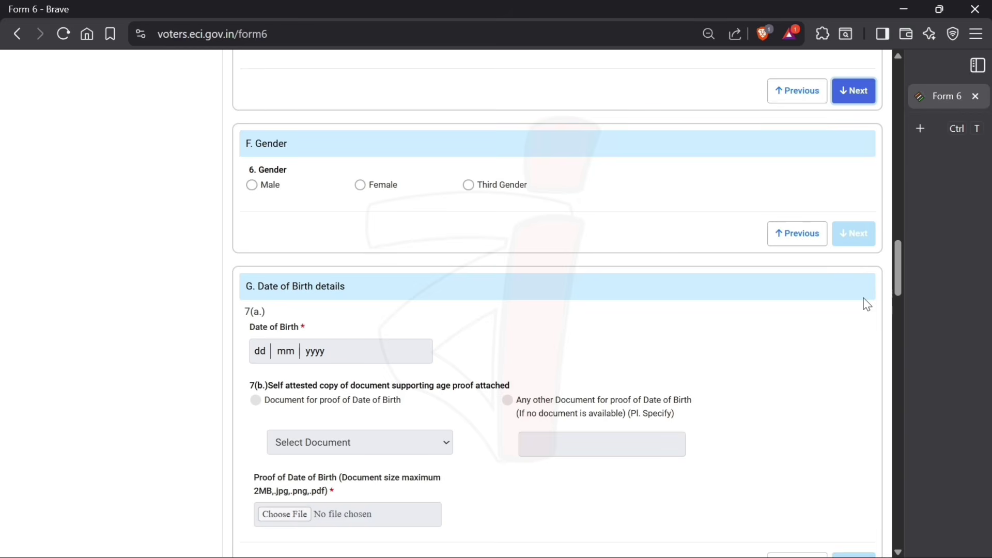
# Set gender to Male, then pick the birth year, month and day from the calendar.
pyautogui.click(253, 186)
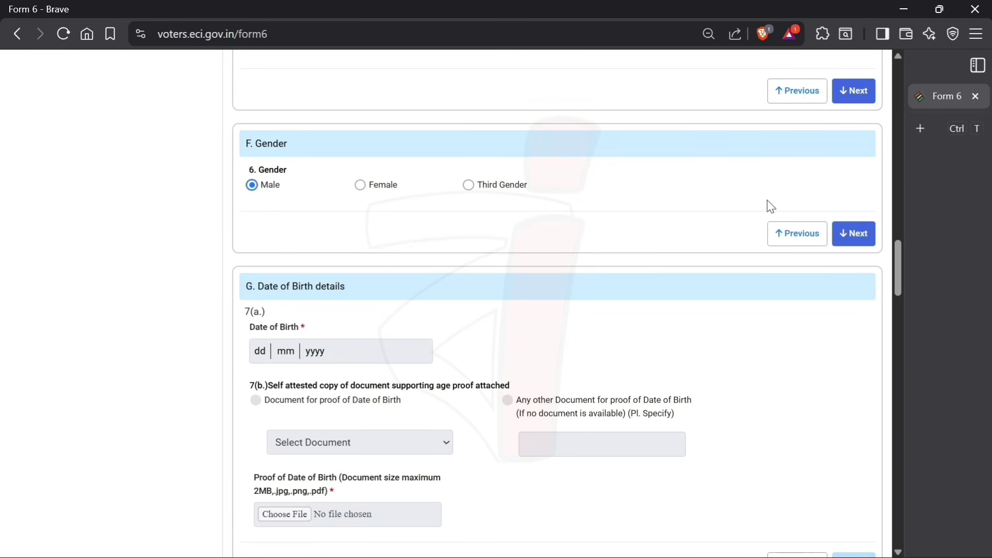
pyautogui.click(845, 232)
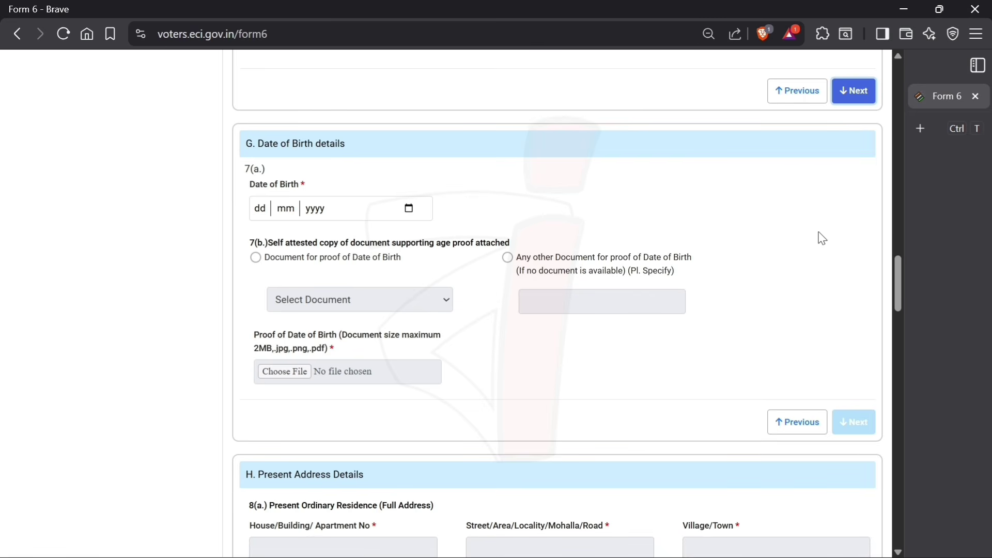
pyautogui.click(409, 209)
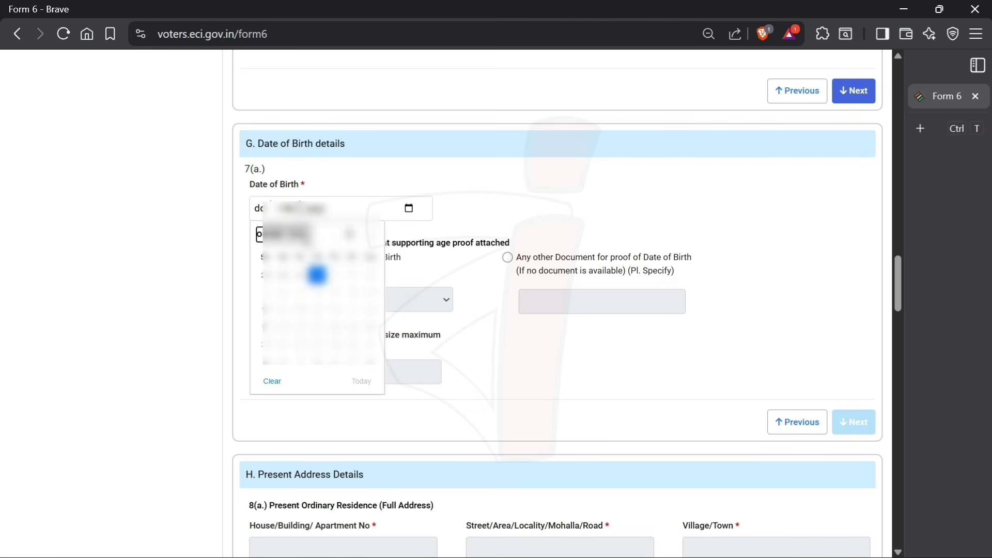
pyautogui.click(305, 235)
pyautogui.click(279, 288)
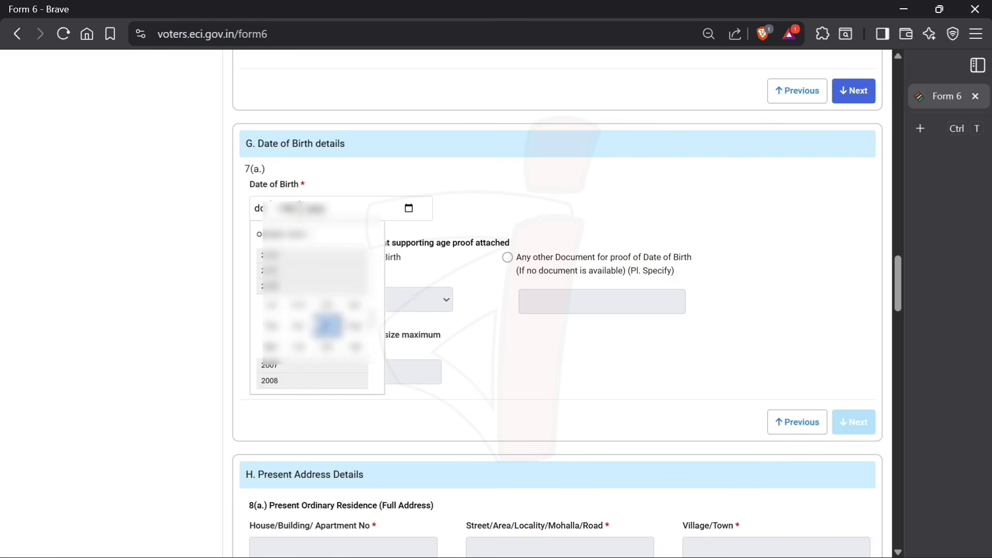
pyautogui.click(326, 326)
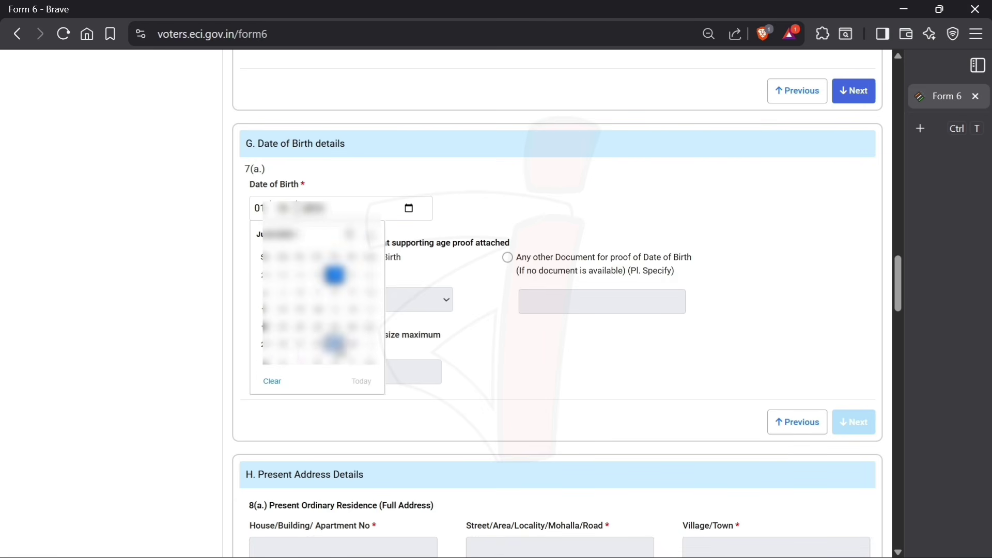
pyautogui.click(335, 344)
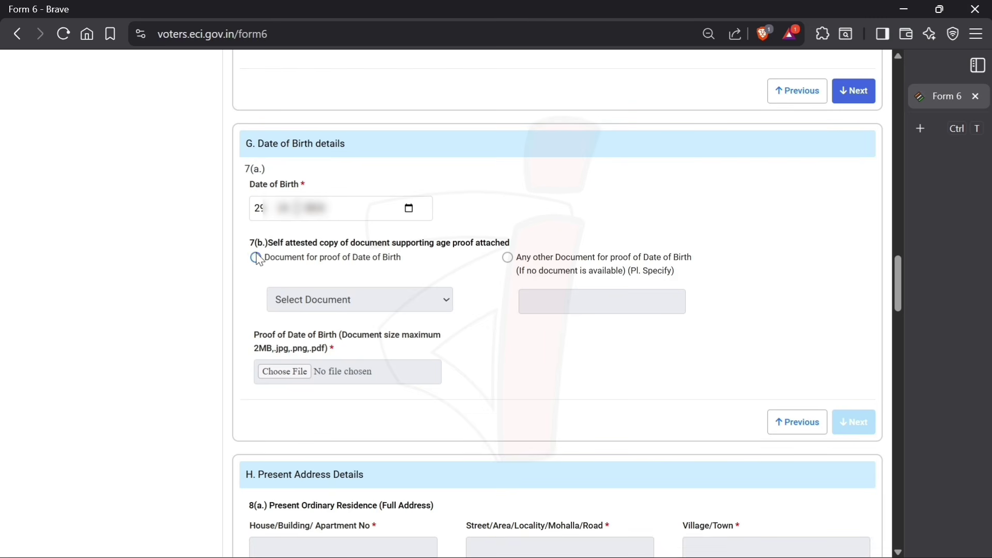
# Choose 'Document for proof of Date of Birth' with Aadhaar Card as the document type.
pyautogui.click(256, 258)
pyautogui.click(337, 302)
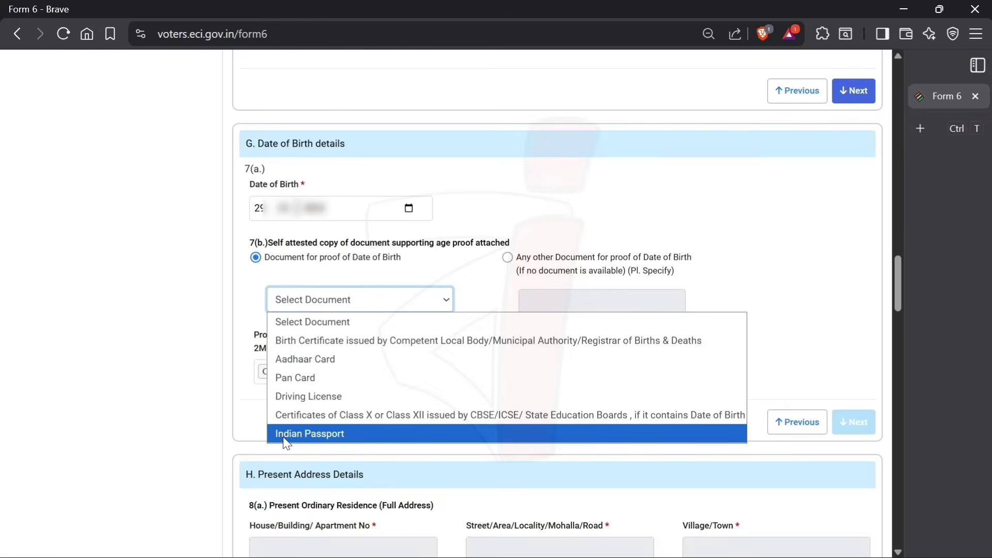
pyautogui.click(302, 361)
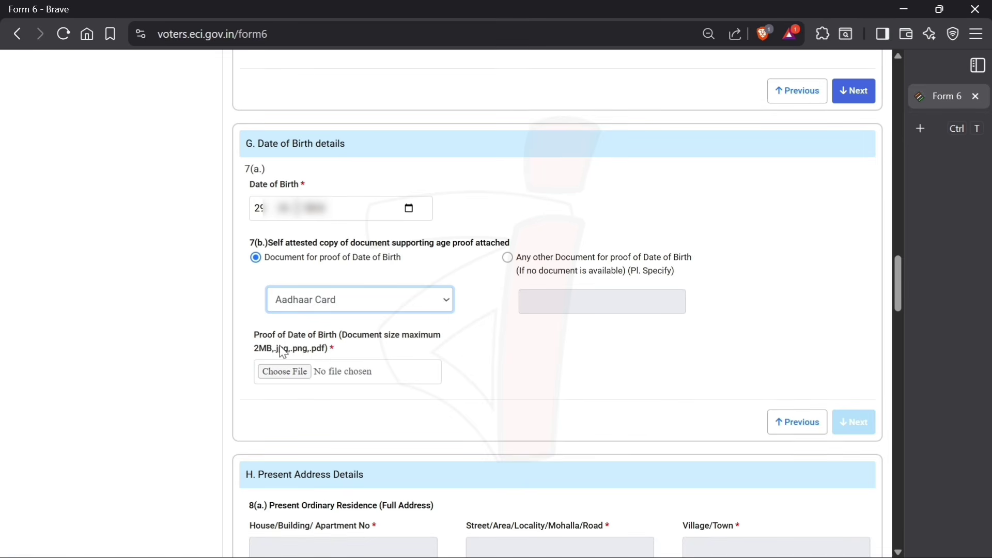
# Attach the applicant's Aadhaar PDF as birth-date proof and continue to Present Address Details.
pyautogui.click(285, 373)
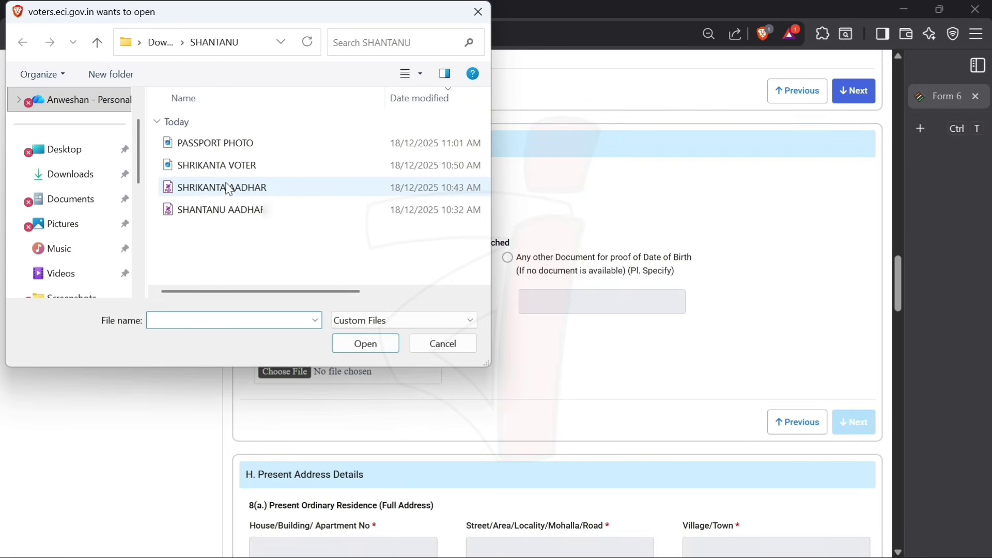
pyautogui.doubleClick(232, 209)
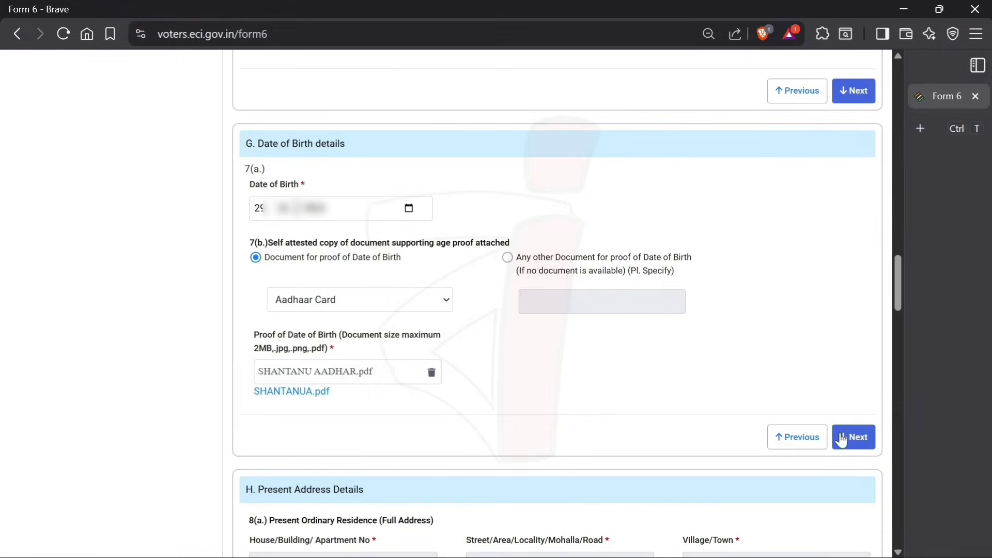
pyautogui.click(844, 436)
# Enter the English house, street, village/town, post office, PIN code and tehsil values.
pyautogui.click(314, 220)
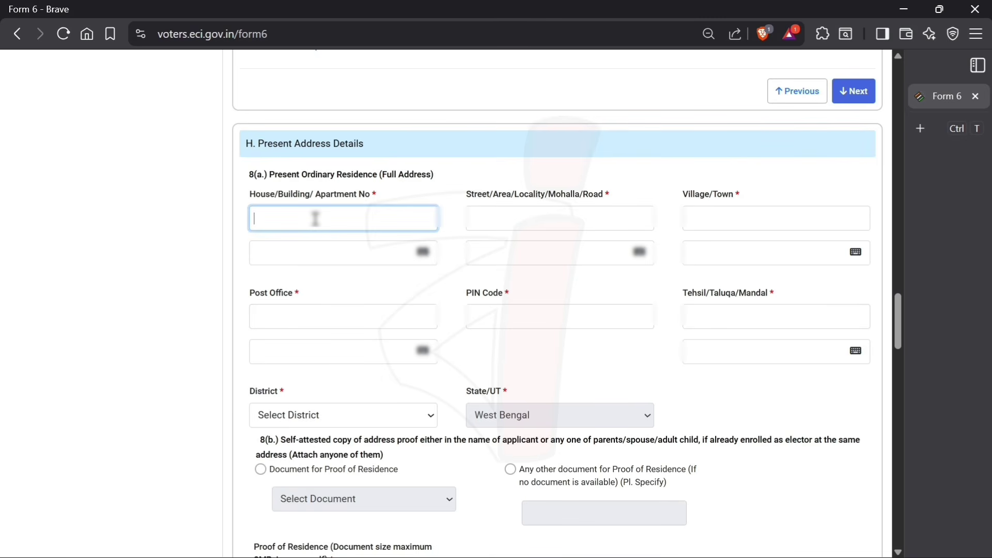
pyautogui.write('KOLORAH')
pyautogui.press('Tab')
pyautogui.press('Tab')
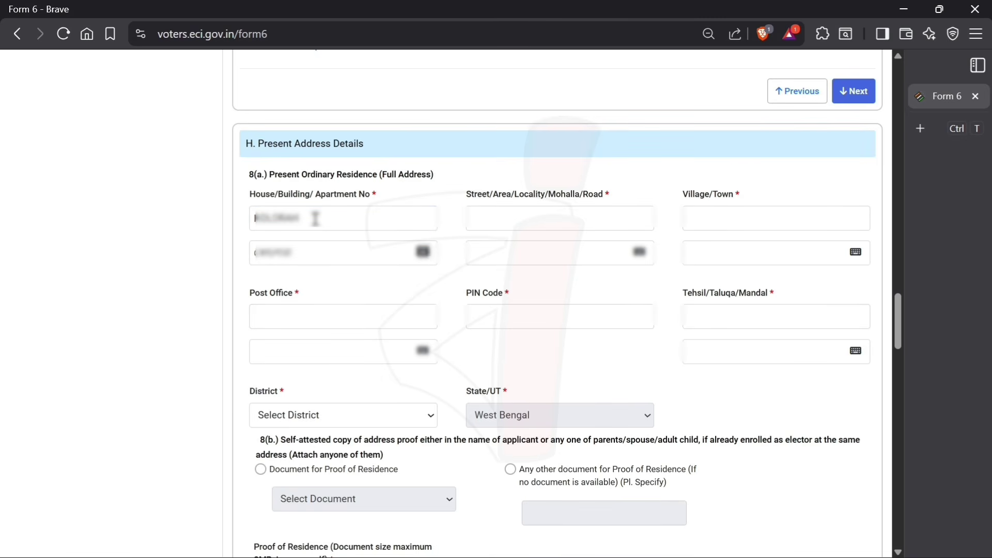
pyautogui.press('Tab')
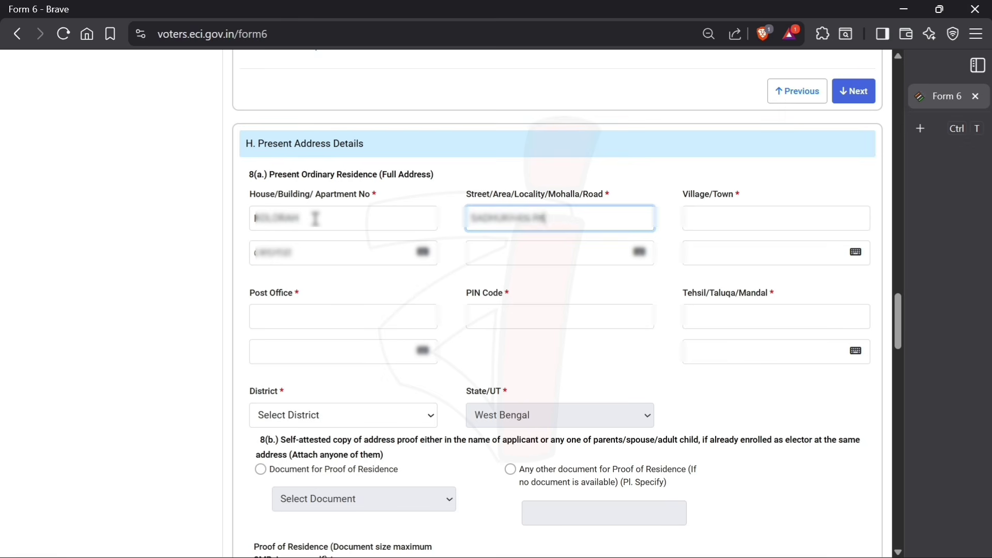
pyautogui.press('Tab')
pyautogui.press('Tab')
pyautogui.press('Tab')
pyautogui.write('KOLORAH')
pyautogui.press('Tab')
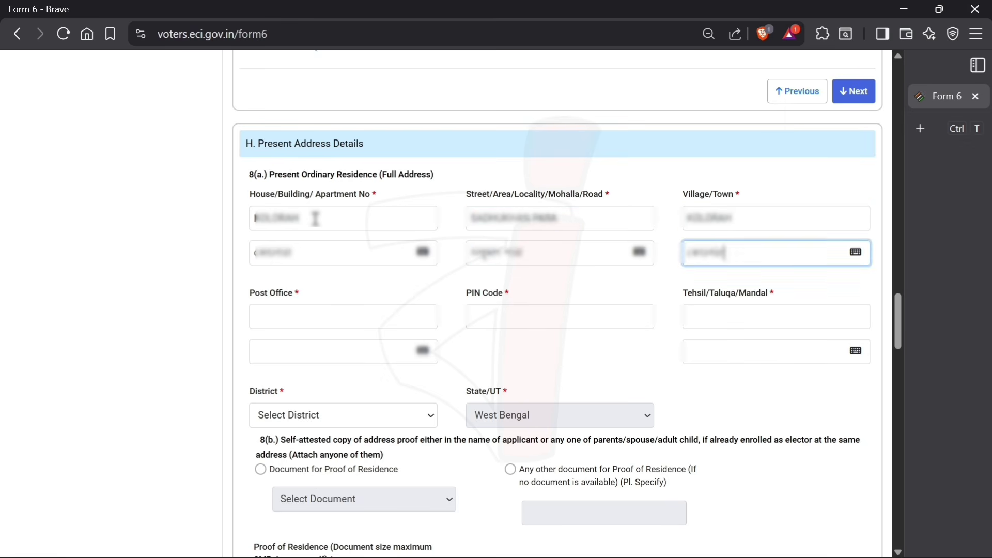
pyautogui.press('Tab')
pyautogui.press('Tab')
pyautogui.write('KOLORAH')
pyautogui.press('Tab')
pyautogui.press('Tab')
pyautogui.press('Tab')
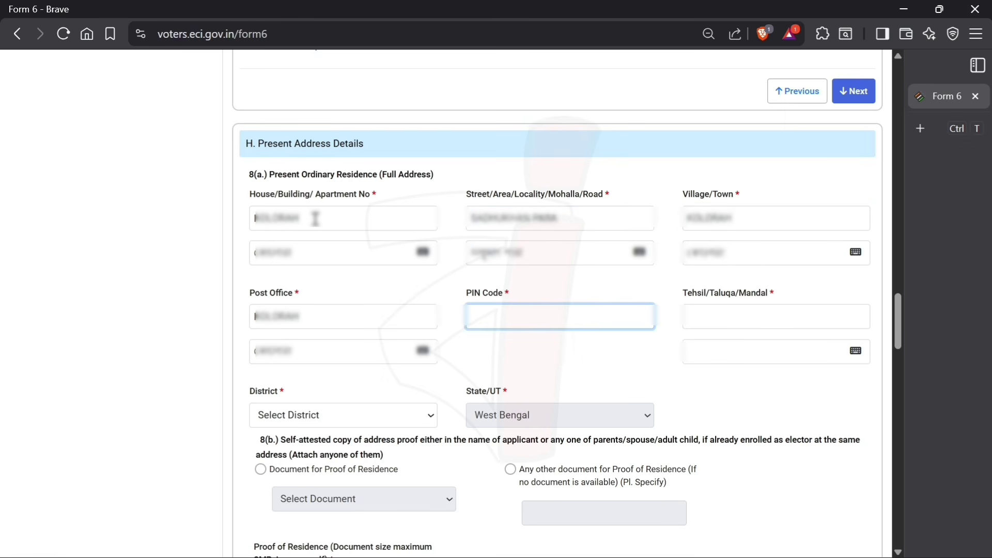
pyautogui.write('711411')
pyautogui.press('Tab')
pyautogui.write('KOLOR')
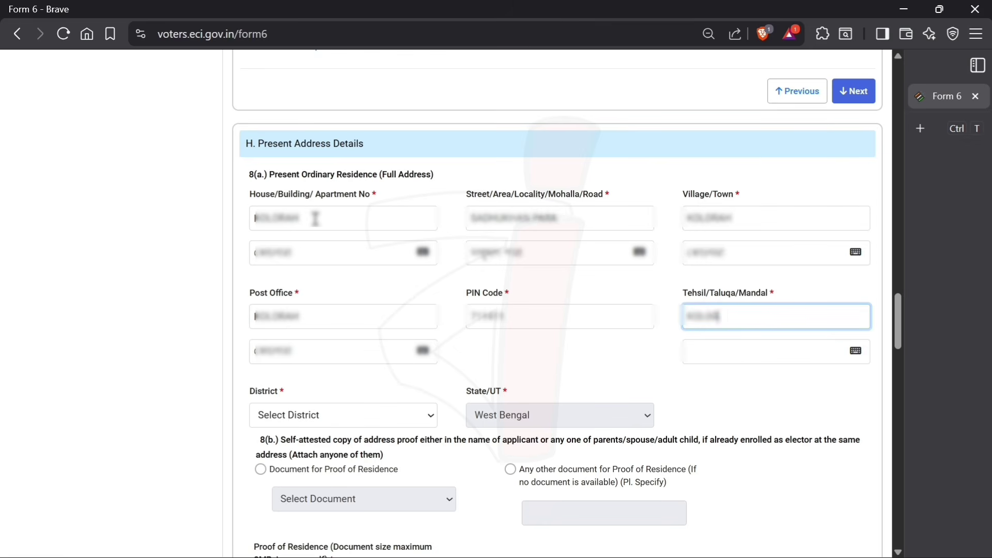
pyautogui.write('AH')
pyautogui.press('Tab')
# Enter the Bengali spellings of the house and street fields using Bengali input.
pyautogui.doubleClick(353, 252)
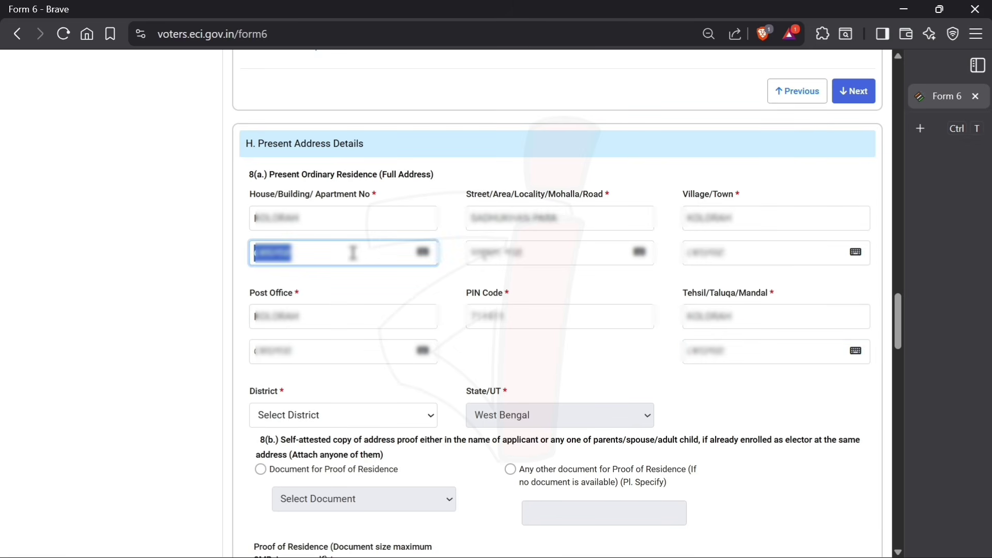
pyautogui.press('super+space')
pyautogui.write('kol')
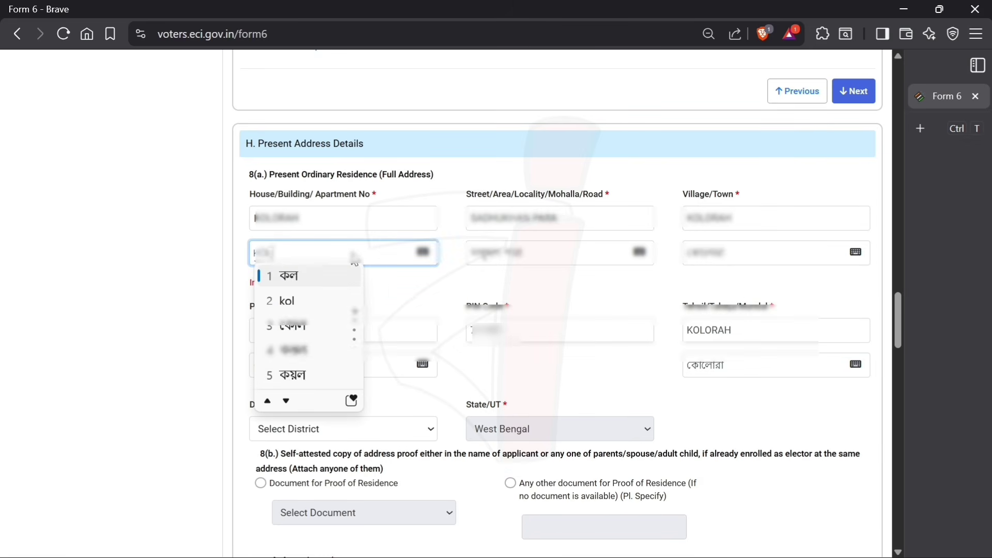
pyautogui.write('orah')
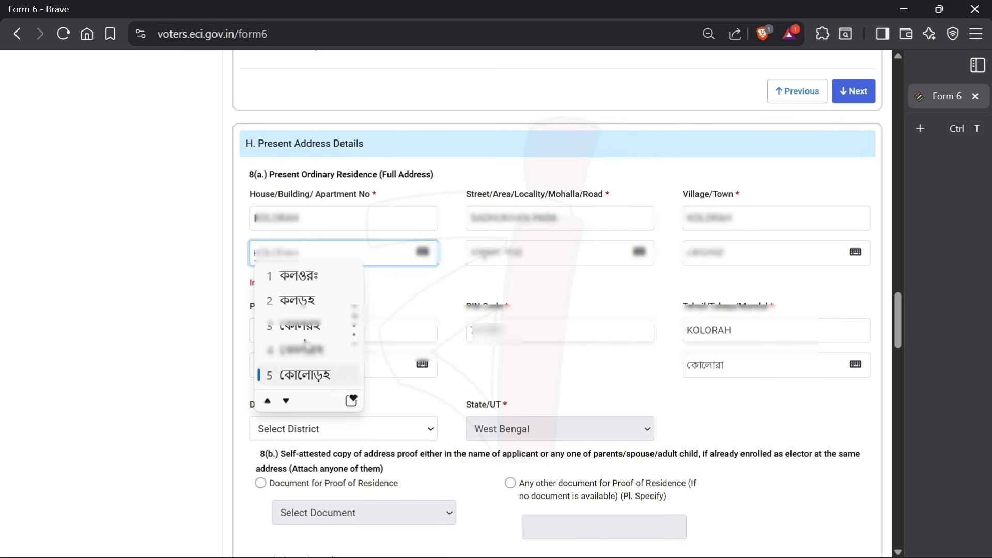
pyautogui.press('Down')
pyautogui.press('BackSpace')
pyautogui.press('Down')
pyautogui.press('Down')
pyautogui.press('Down')
pyautogui.press('Down')
pyautogui.press('Down')
pyautogui.press('Down')
pyautogui.press('Down')
pyautogui.press('Down')
pyautogui.press('Down')
pyautogui.press('Down')
pyautogui.press('Down')
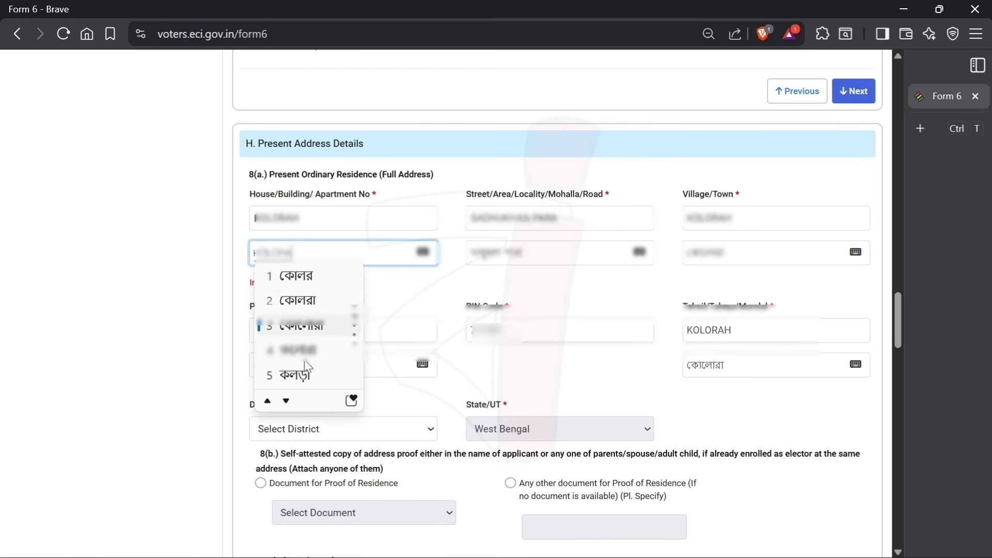
pyautogui.click(303, 352)
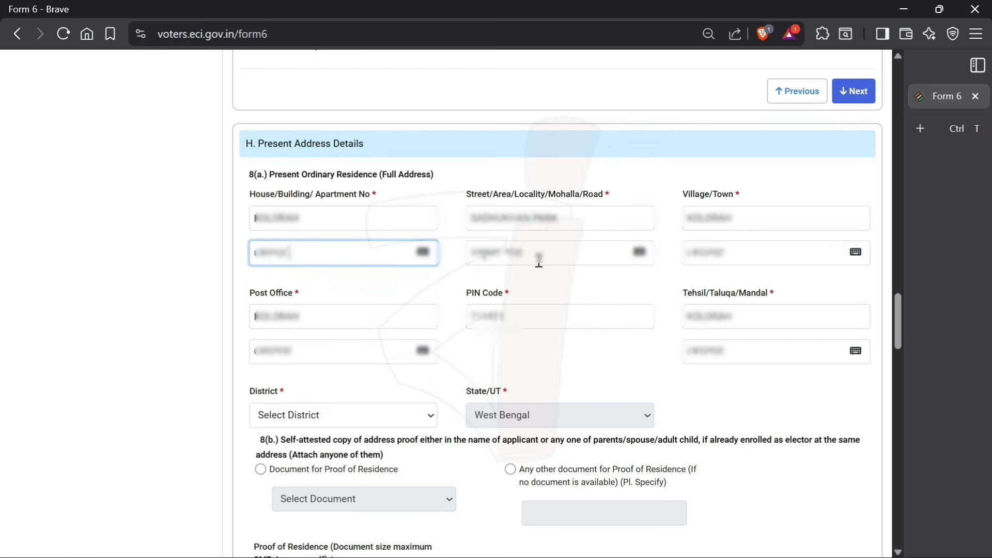
pyautogui.click(504, 253)
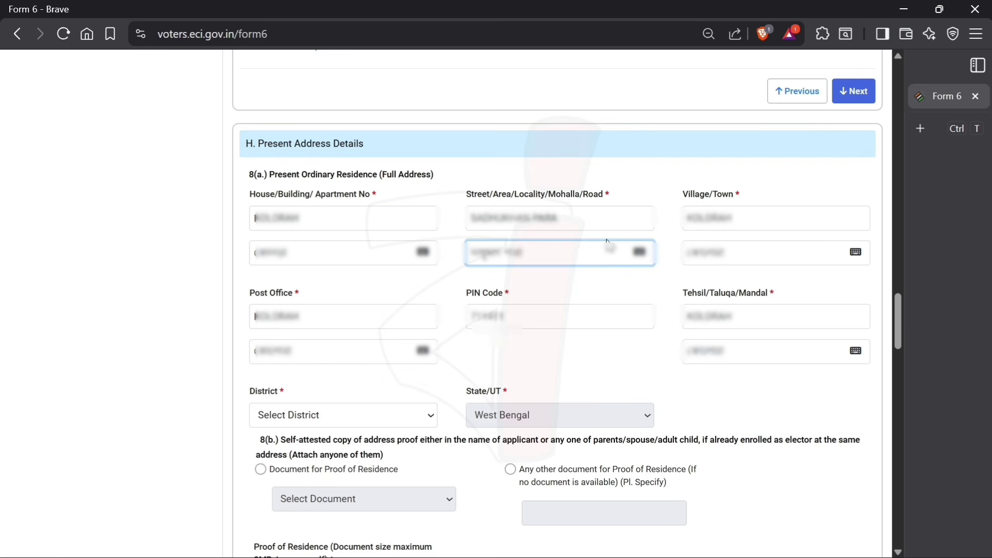
pyautogui.write('n')
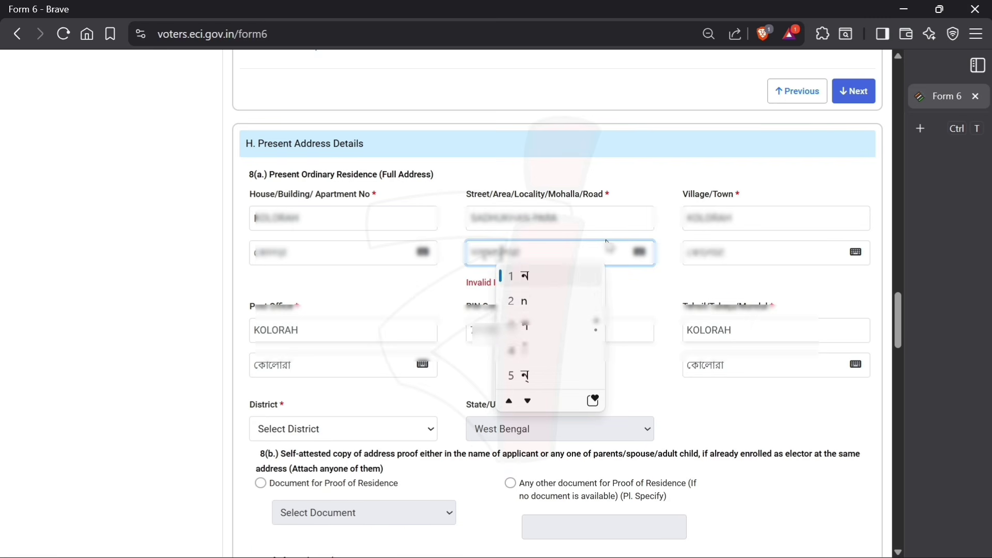
pyautogui.press('Down')
pyautogui.press('Down')
pyautogui.press('Down')
pyautogui.press('Return')
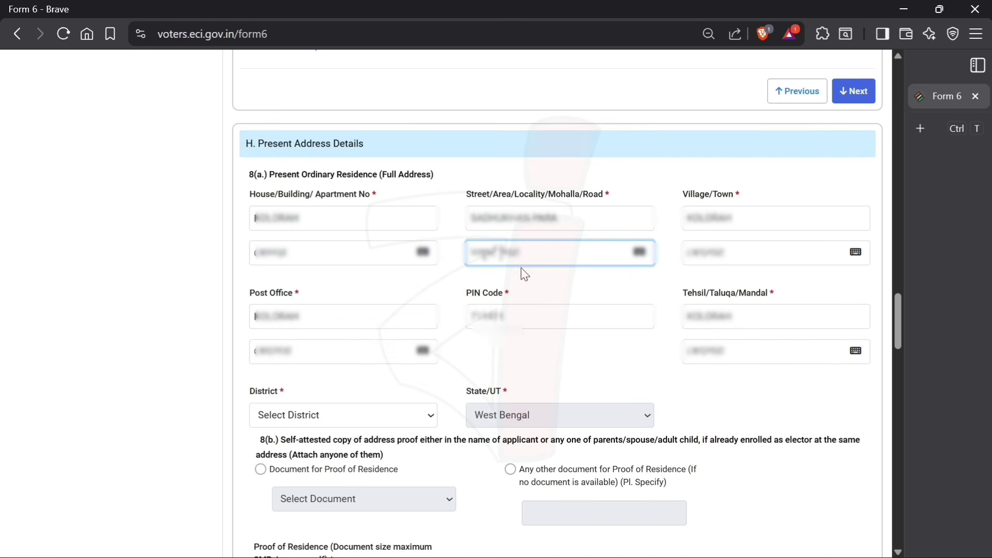
pyautogui.press('BackSpace')
pyautogui.press('BackSpace')
pyautogui.write('ra')
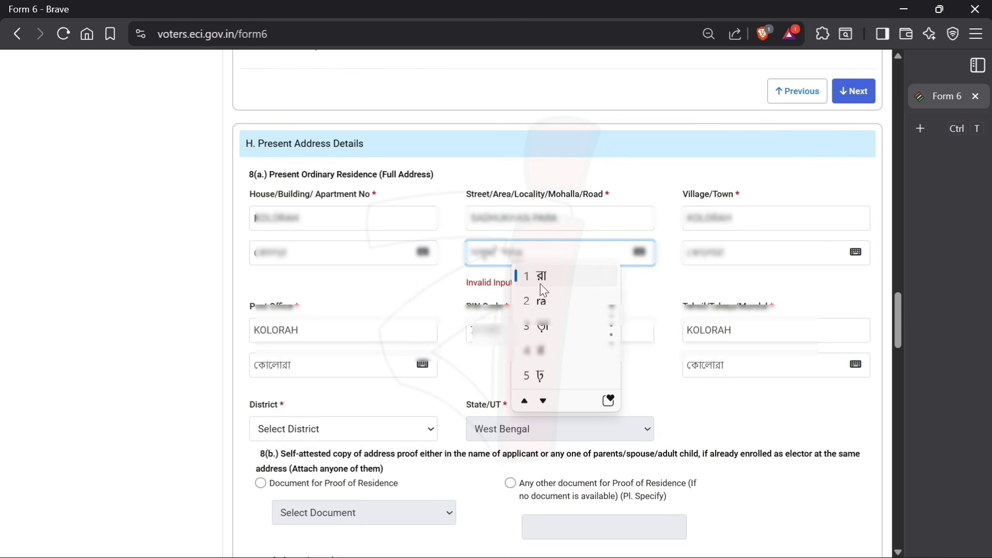
pyautogui.click(540, 283)
# Enter the Bengali spellings of the village/town, post office and tehsil fields.
pyautogui.click(812, 255)
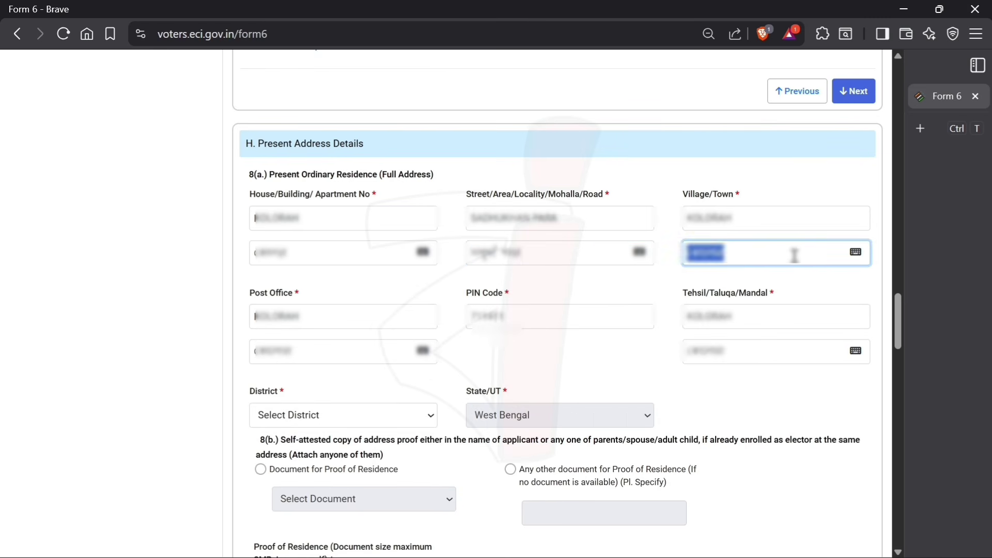
pyautogui.write('kolorah')
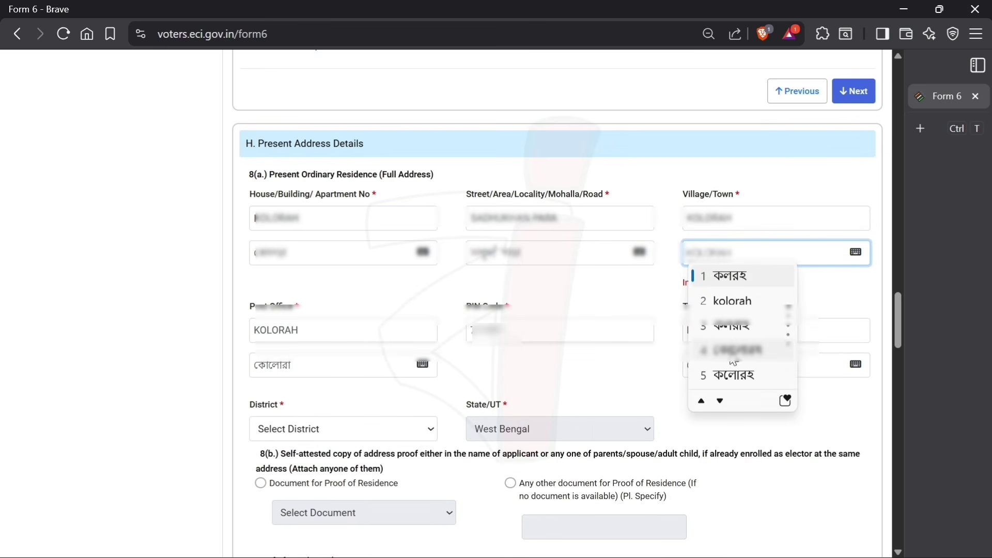
pyautogui.press('BackSpace')
pyautogui.click(739, 328)
pyautogui.doubleClick(746, 253)
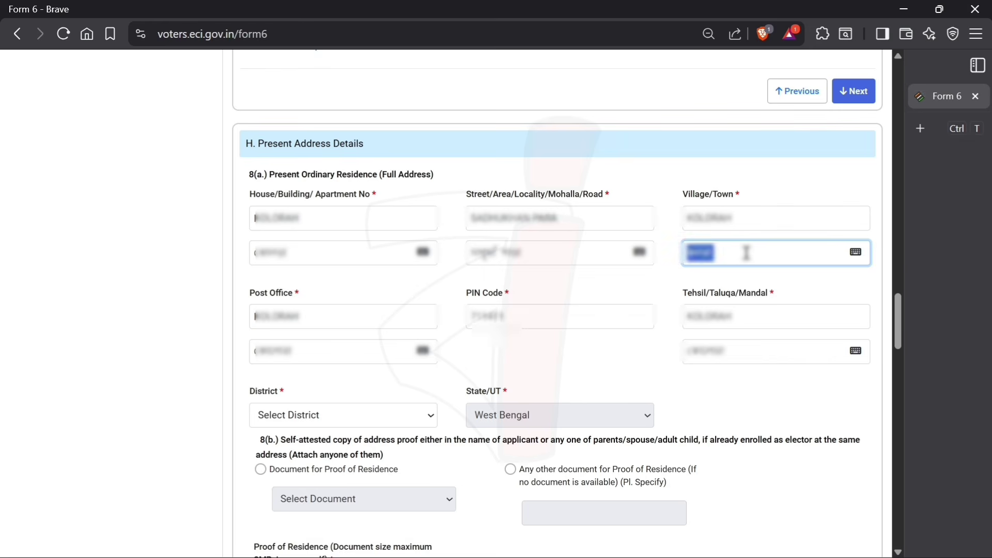
pyautogui.write('KOLORA')
pyautogui.click(733, 352)
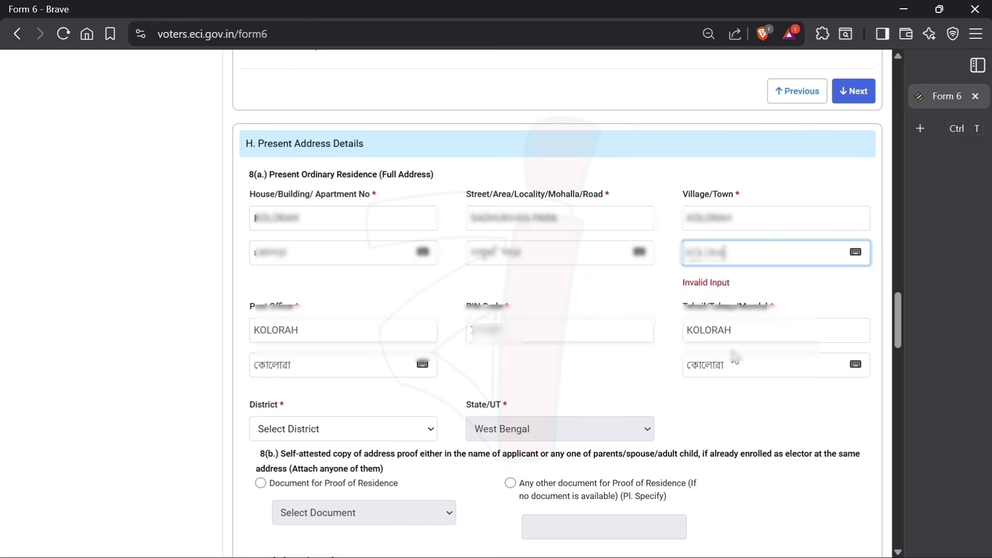
pyautogui.doubleClick(315, 351)
pyautogui.write('kolora')
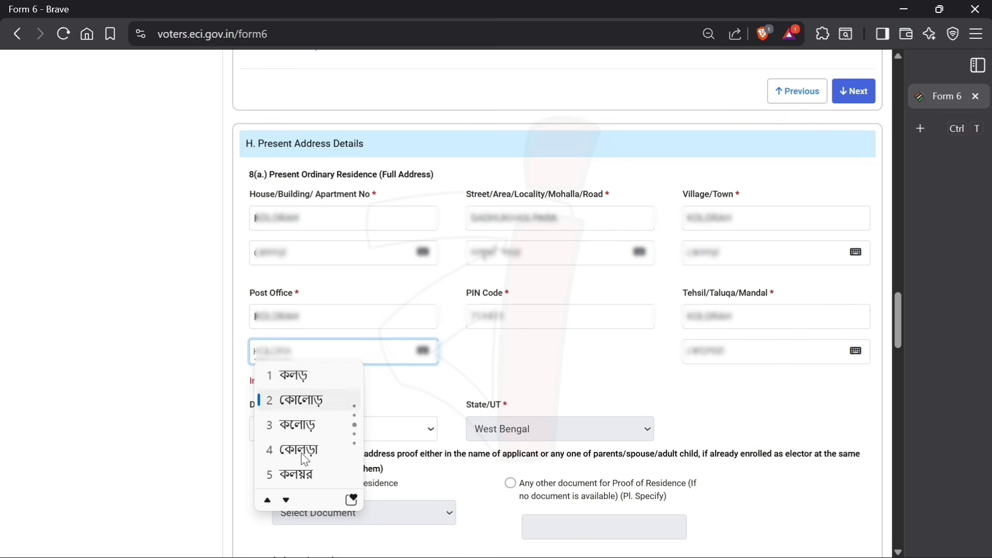
pyautogui.click(300, 449)
pyautogui.doubleClick(748, 351)
pyautogui.write('kolora')
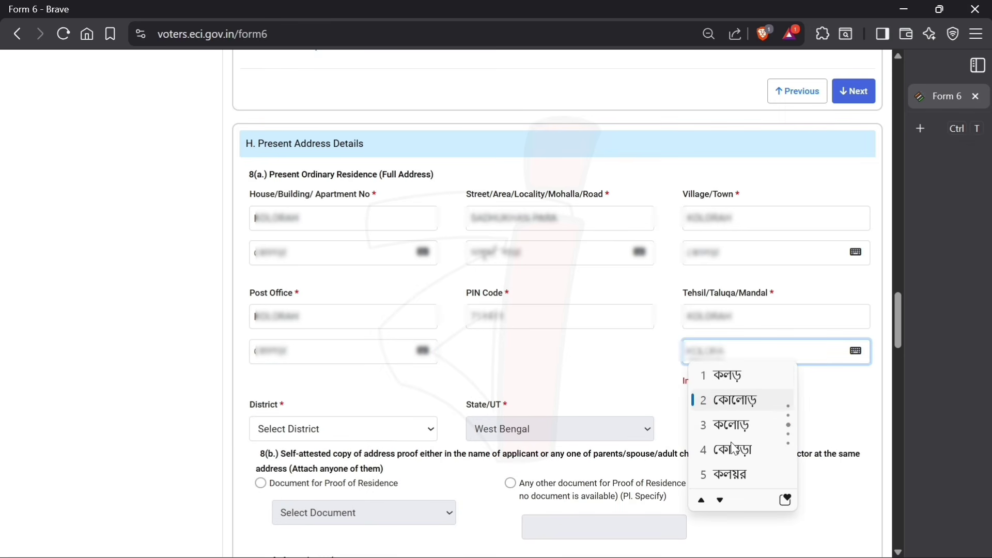
pyautogui.click(732, 449)
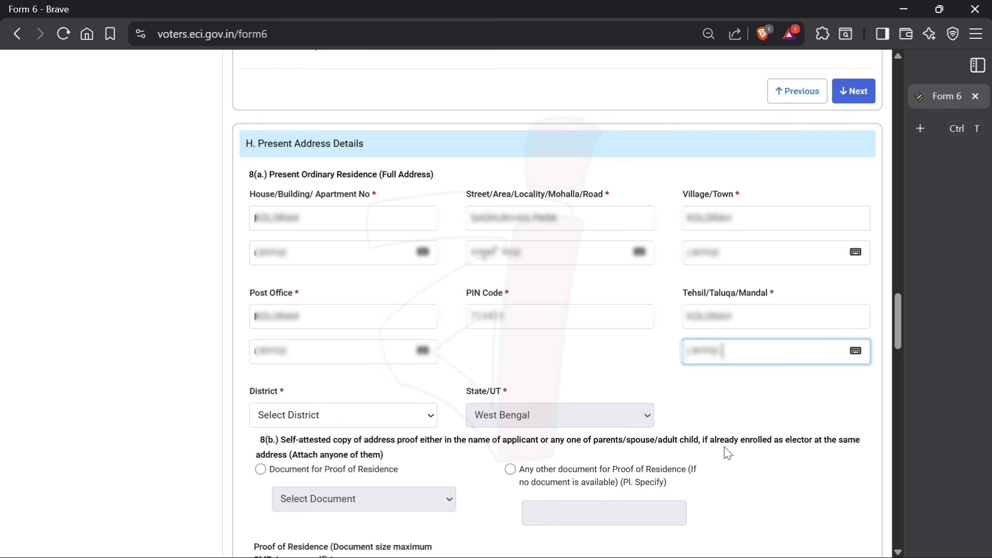
# Select HOWRAH as the district.
pyautogui.click(326, 414)
pyautogui.click(304, 457)
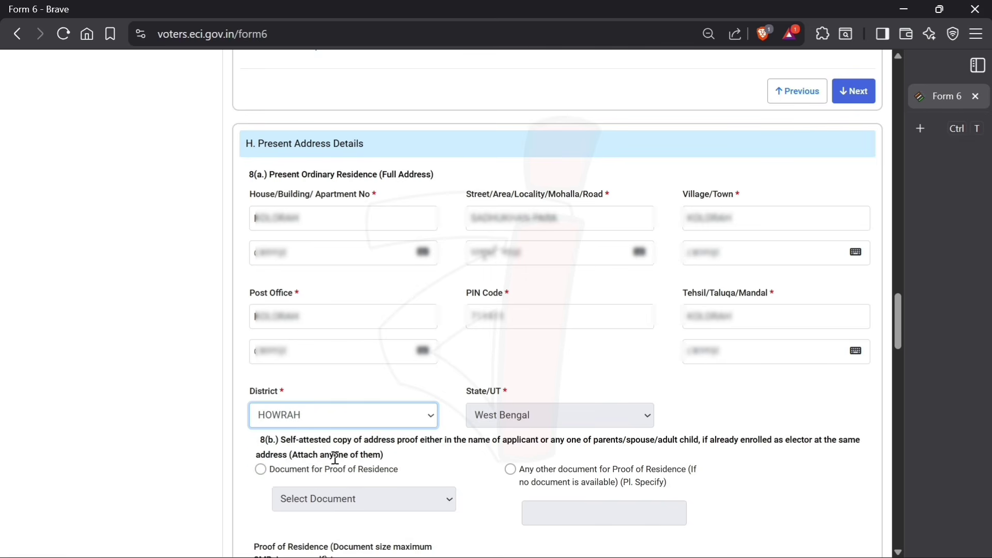
pyautogui.scroll(-5, 292, 450)
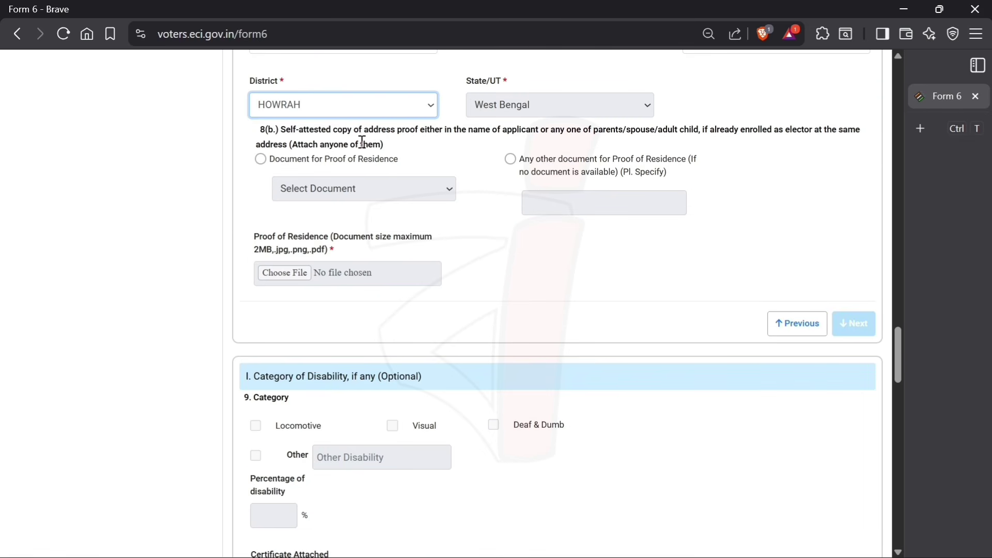
# Give Aadhaar Card as residence proof, attach the Aadhaar PDF, and continue to disability.
pyautogui.click(261, 160)
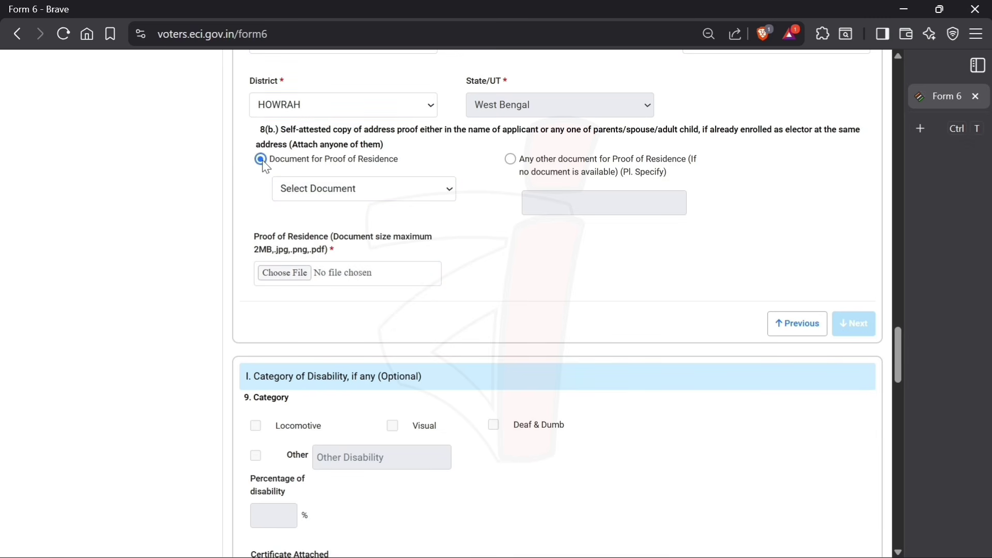
pyautogui.click(336, 189)
pyautogui.click(315, 248)
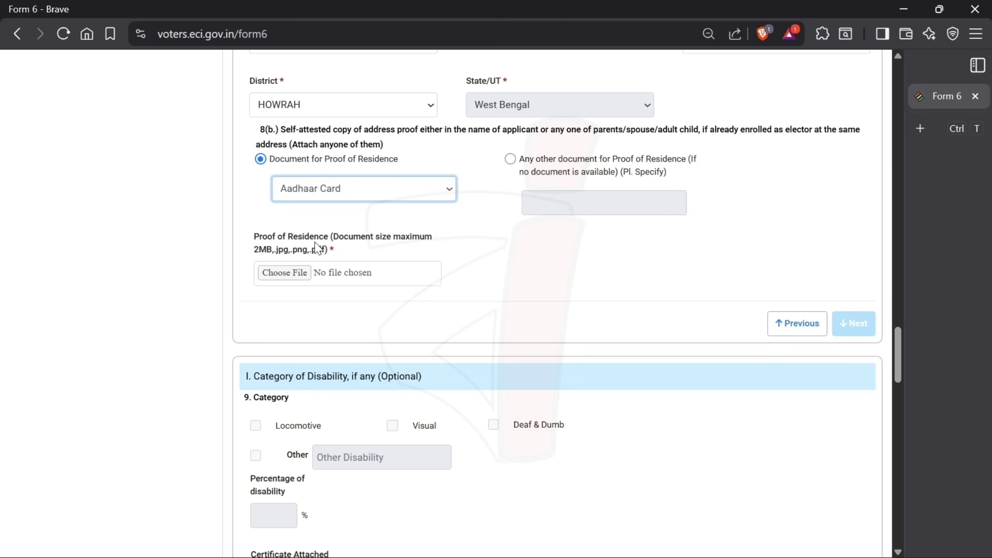
pyautogui.click(285, 272)
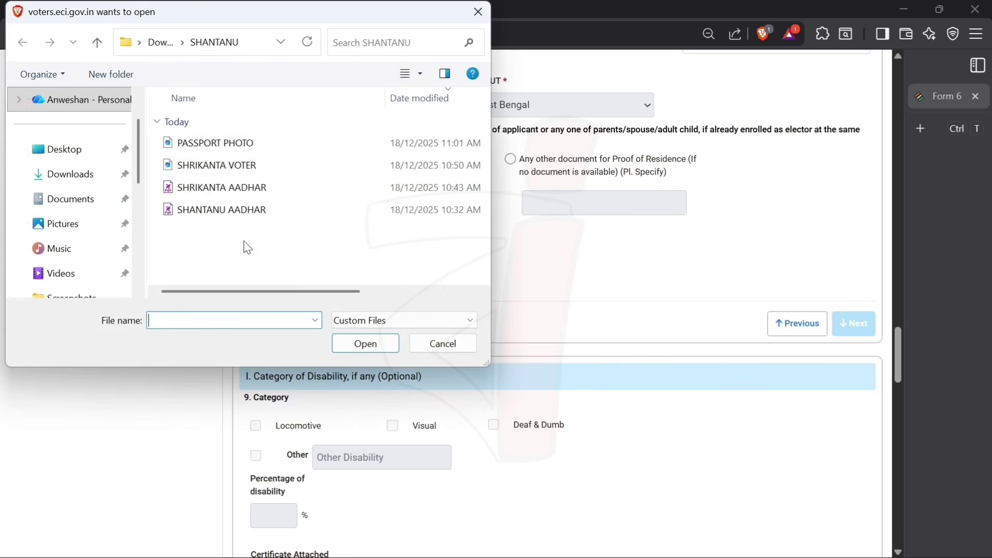
pyautogui.doubleClick(202, 210)
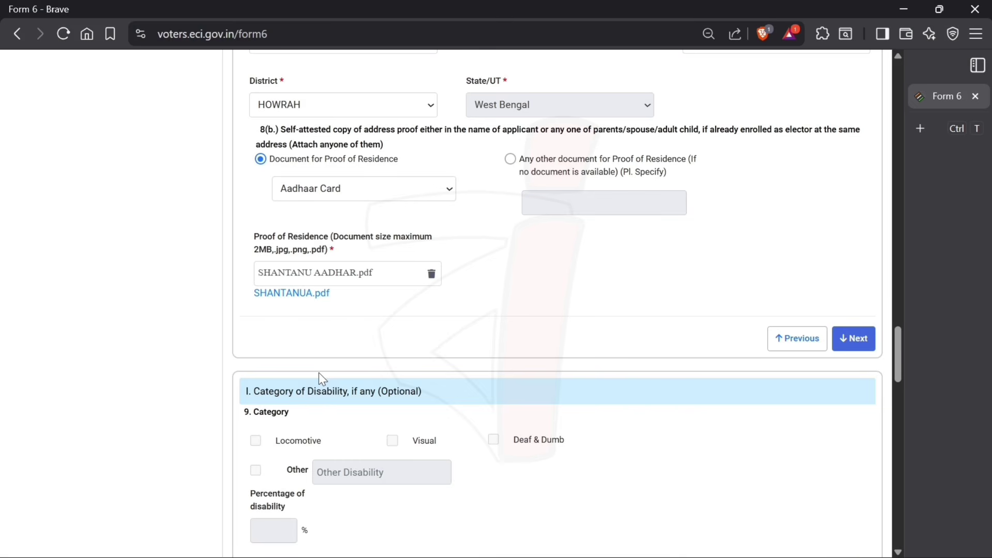
pyautogui.click(852, 338)
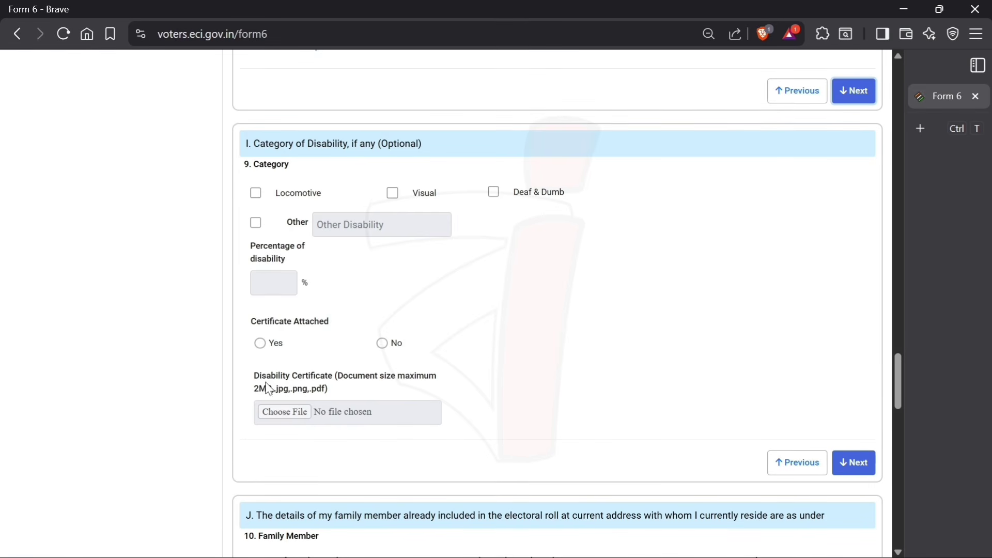
# Skip disability, then add the father's name, relationship Father and his EPIC number.
pyautogui.click(847, 465)
pyautogui.click(307, 215)
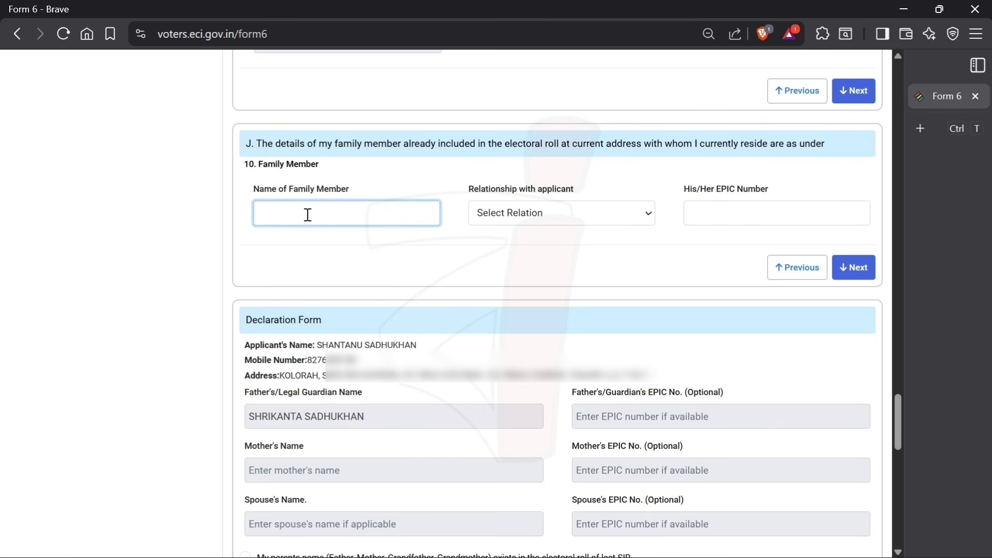
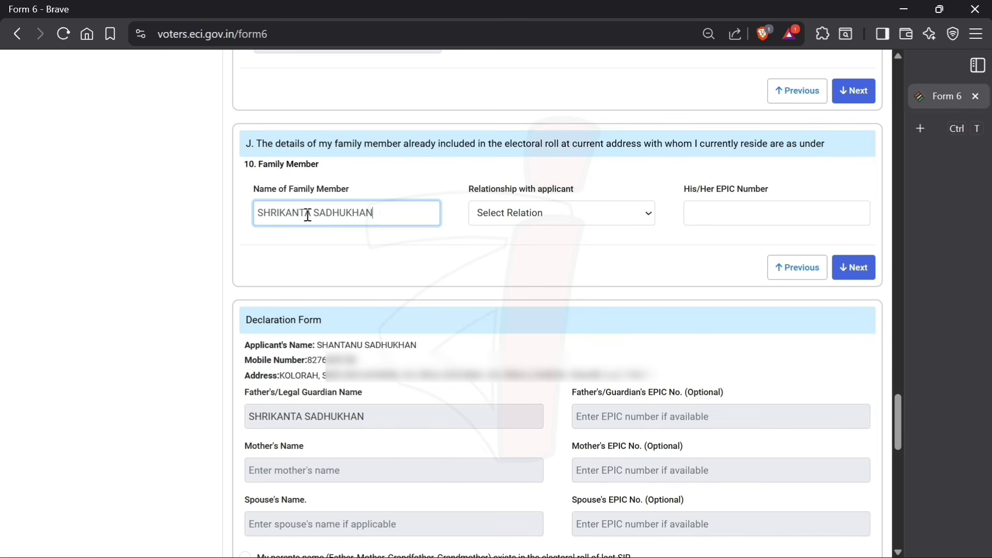
pyautogui.click(525, 208)
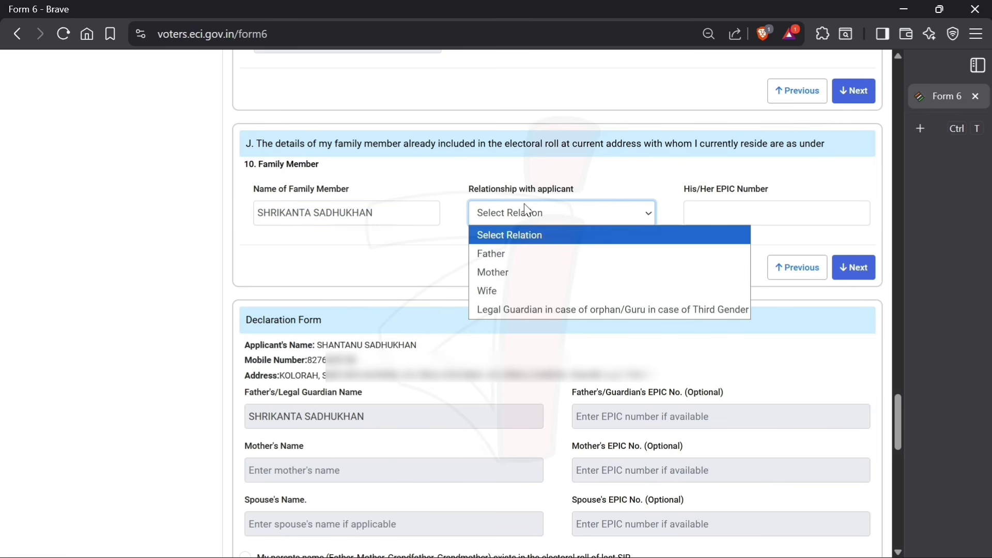
pyautogui.click(509, 254)
pyautogui.click(724, 216)
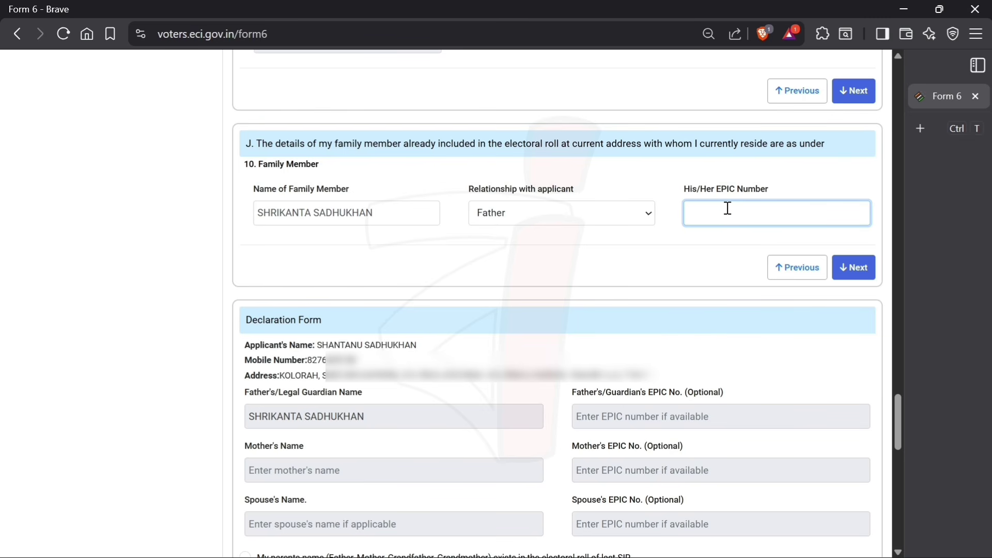
pyautogui.click(868, 266)
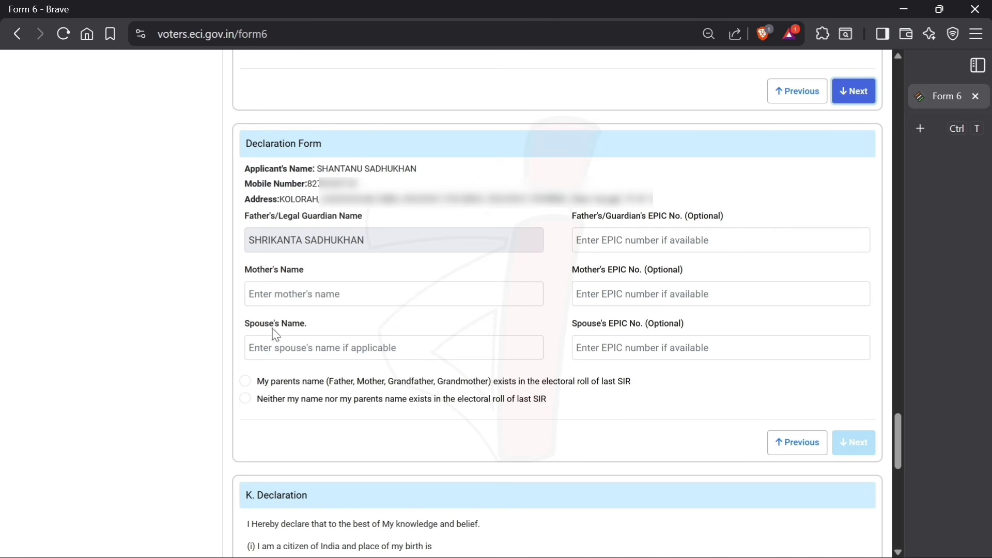
# Type the mother's full name into the Mother's Name field.
pyautogui.click(293, 291)
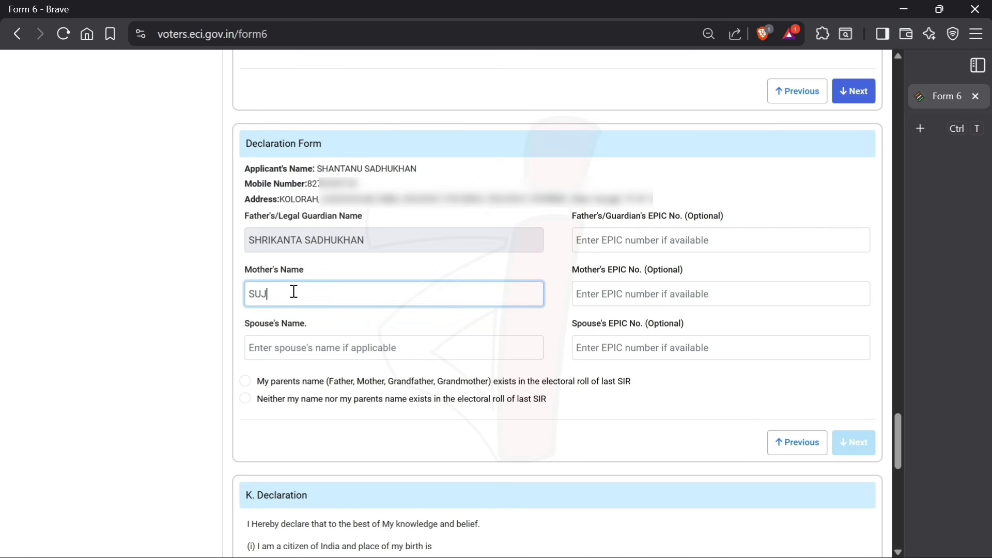
# Indicate the parents appear in the last SIR roll and choose S25-WEST BENGAL as state.
pyautogui.click(246, 381)
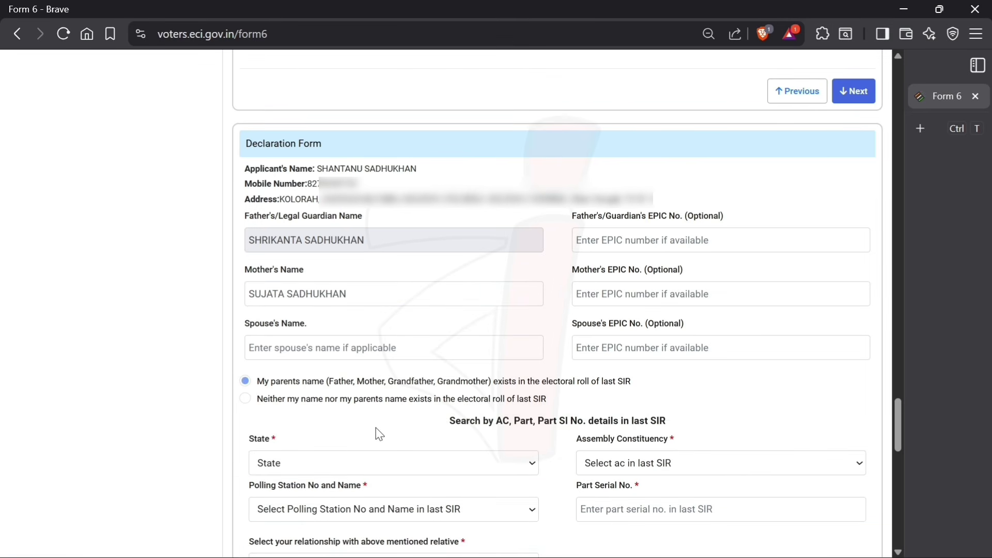
pyautogui.scroll(-3, 381, 432)
pyautogui.scroll(-3, 247, 385)
pyautogui.click(342, 304)
pyautogui.scroll(-5, 342, 207)
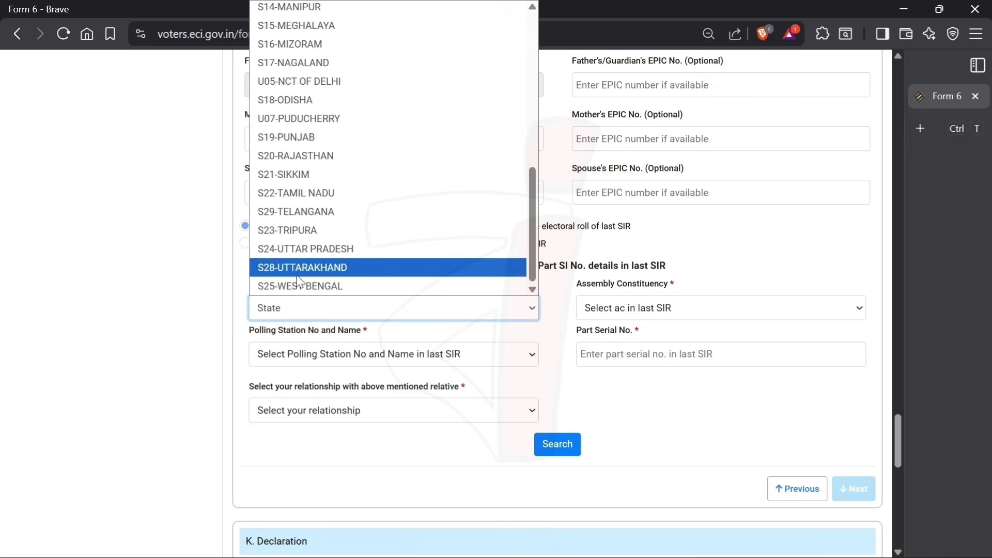
pyautogui.click(341, 286)
# Select 167-JAGATBALLAVPUR as the assembly constituency.
pyautogui.click(672, 307)
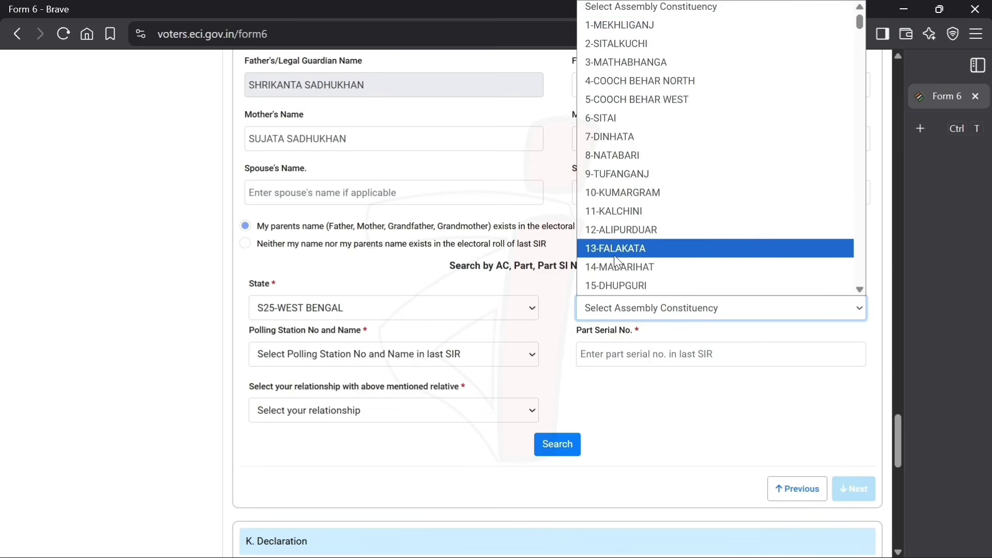
pyautogui.scroll(-3, 624, 228)
pyautogui.scroll(-3, 622, 232)
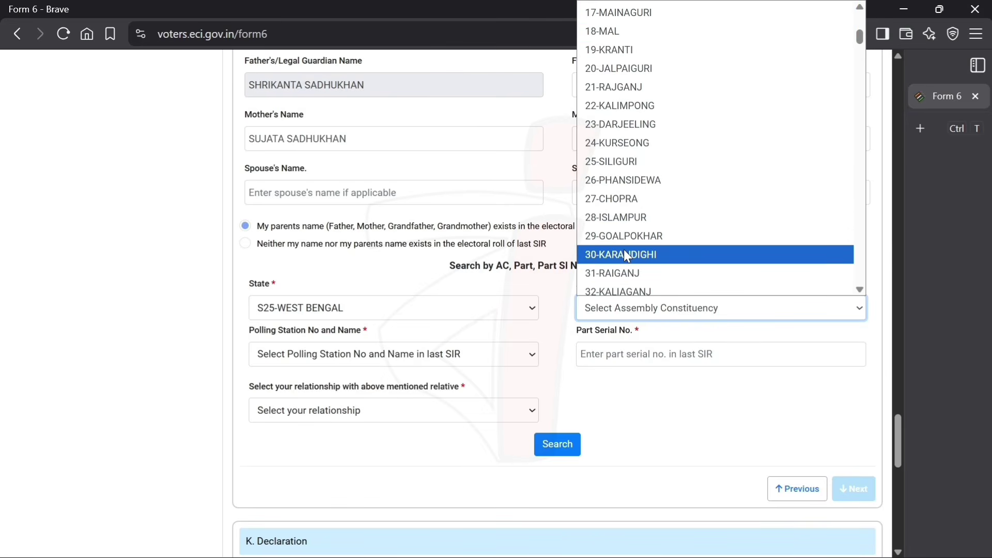
pyautogui.scroll(-5, 624, 249)
pyautogui.scroll(-8, 631, 223)
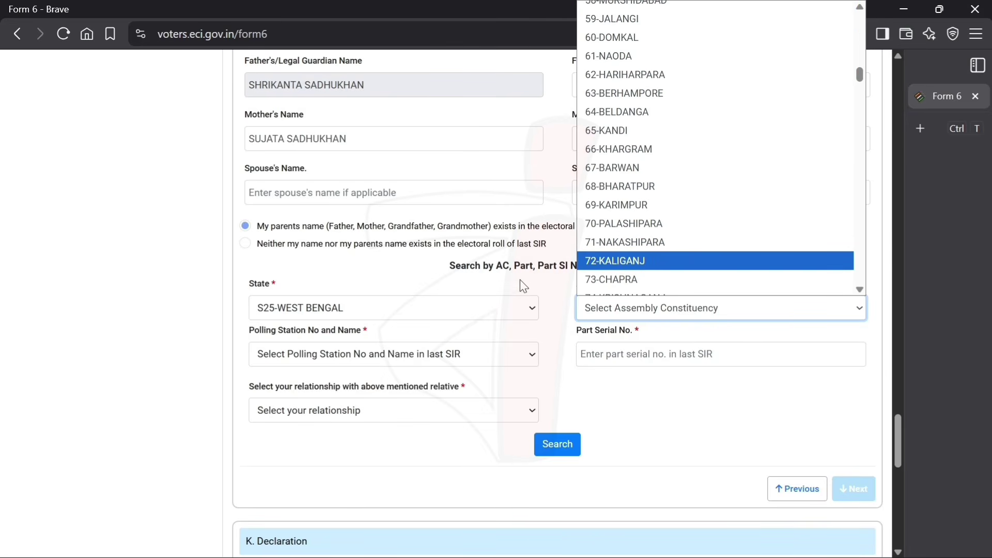
pyautogui.scroll(-20, 663, 259)
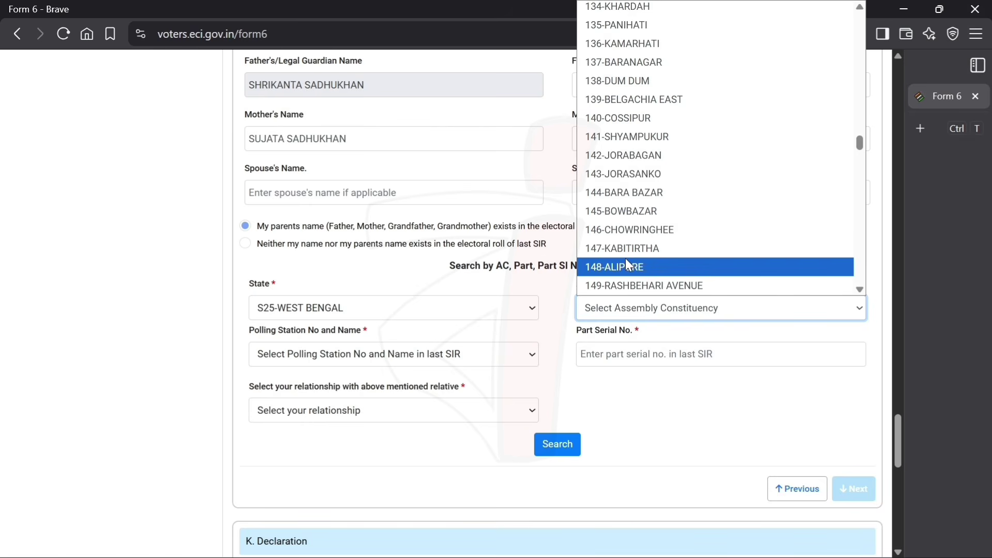
pyautogui.press('Home')
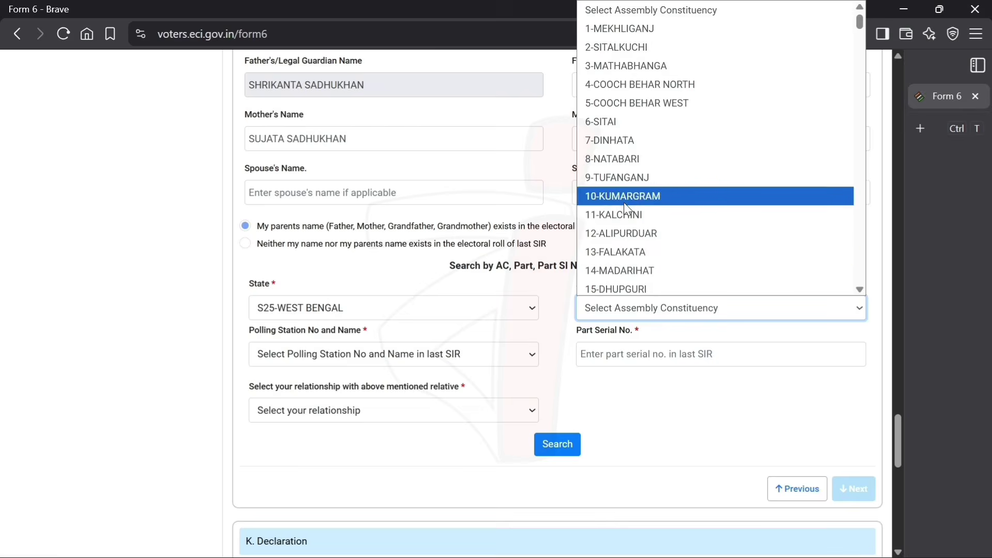
pyautogui.scroll(-20, 626, 207)
pyautogui.scroll(-20, 635, 223)
pyautogui.scroll(7, 625, 173)
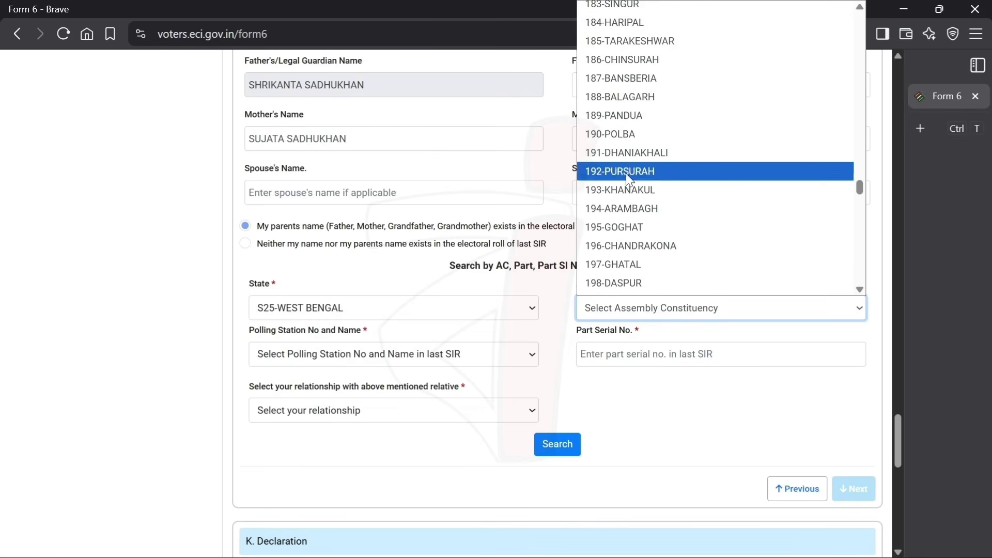
pyautogui.scroll(4, 611, 77)
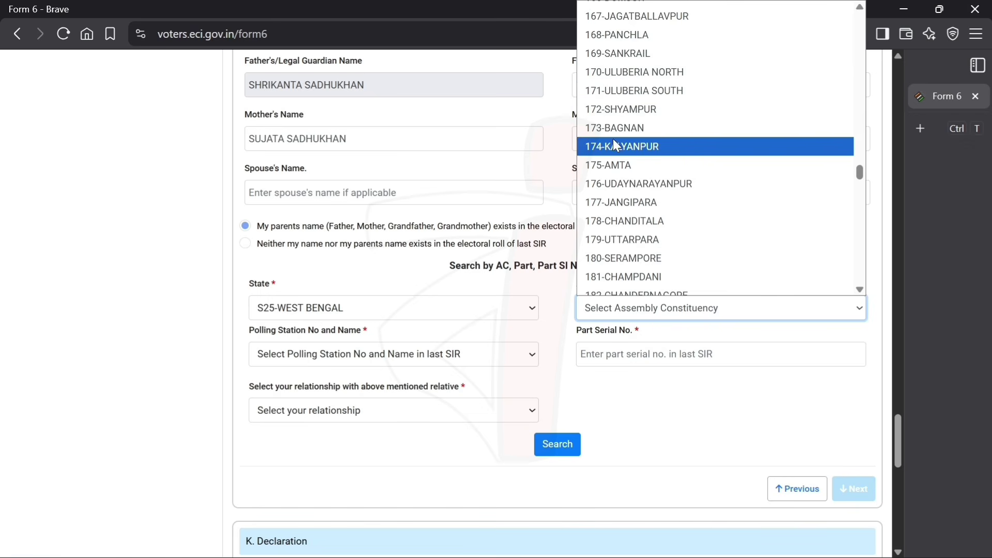
pyautogui.click(630, 53)
pyautogui.click(383, 347)
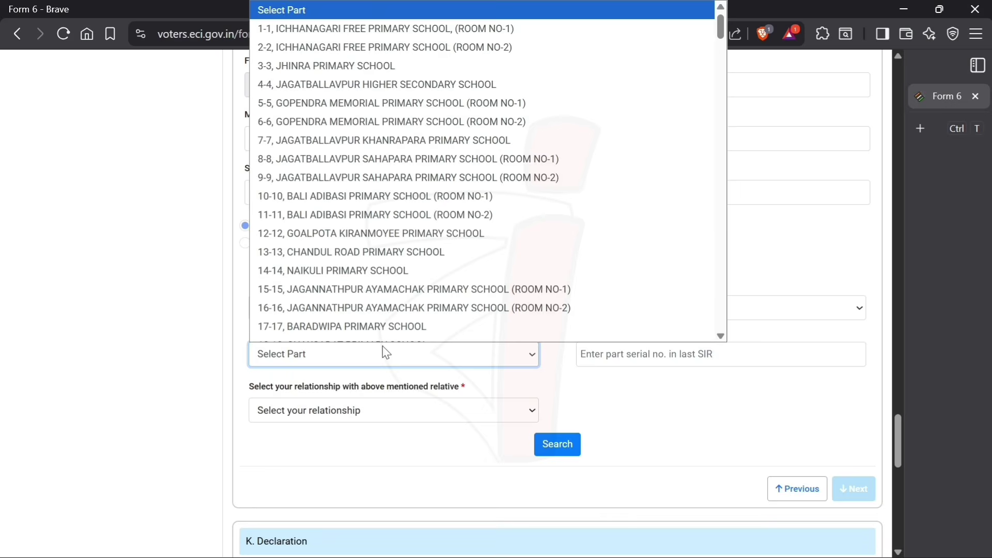
pyautogui.scroll(-20, 436, 305)
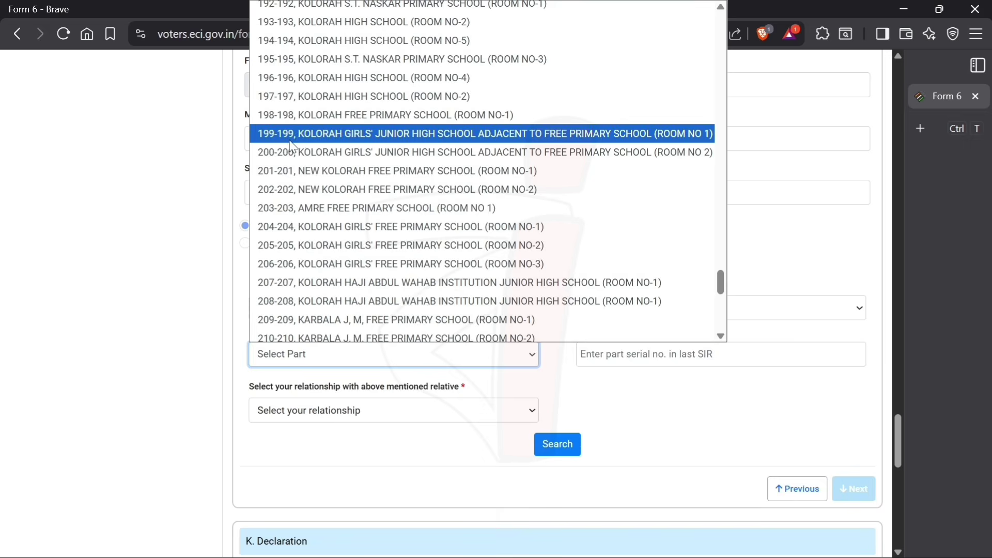
pyautogui.click(295, 133)
pyautogui.click(621, 353)
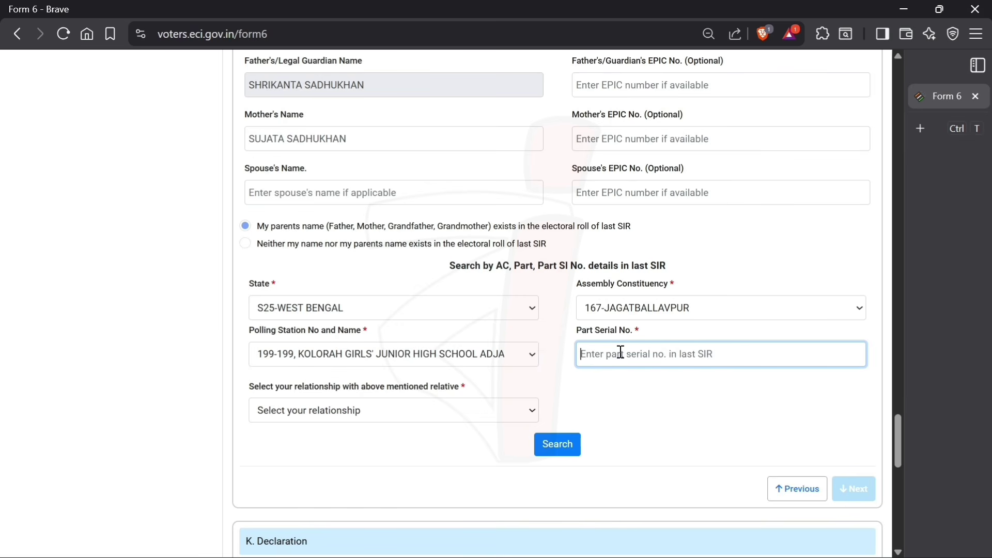
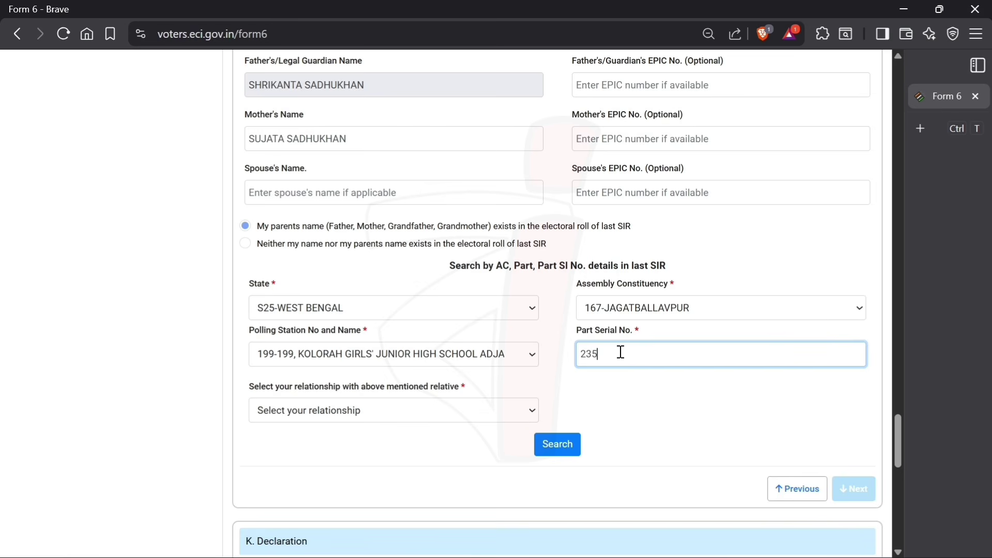
pyautogui.click(417, 406)
pyautogui.click(339, 458)
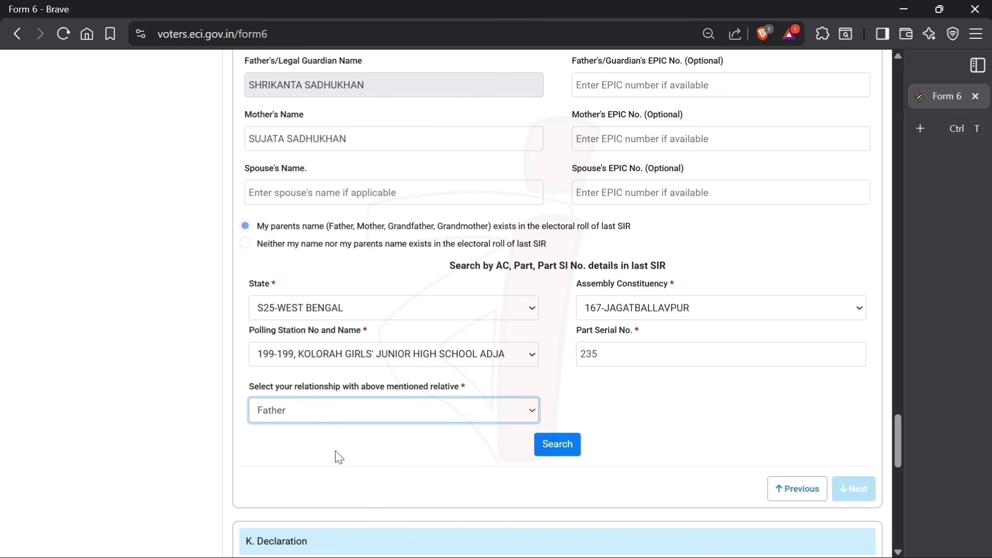
pyautogui.click(563, 454)
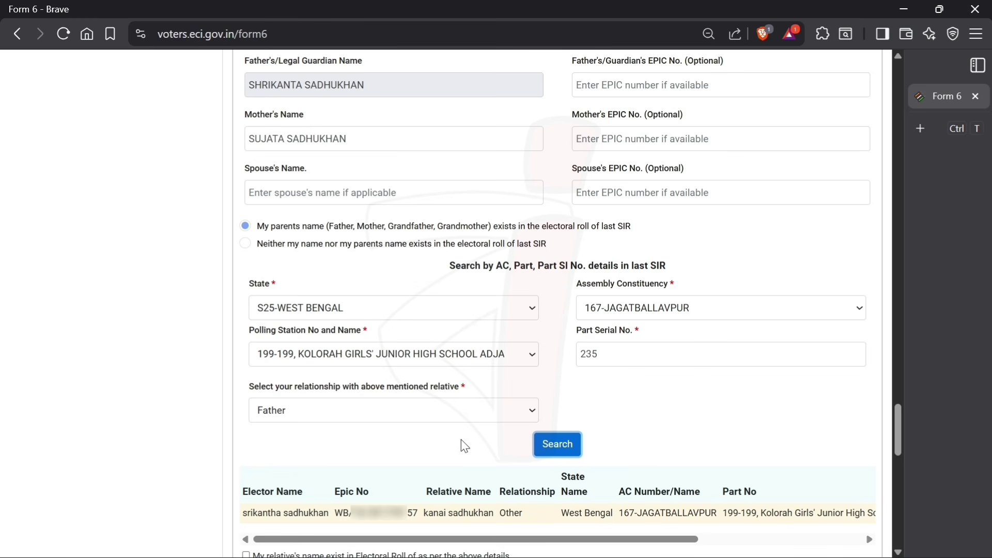
# Confirm the father's name exists in the electoral roll and continue with his details.
pyautogui.scroll(-1, 465, 437)
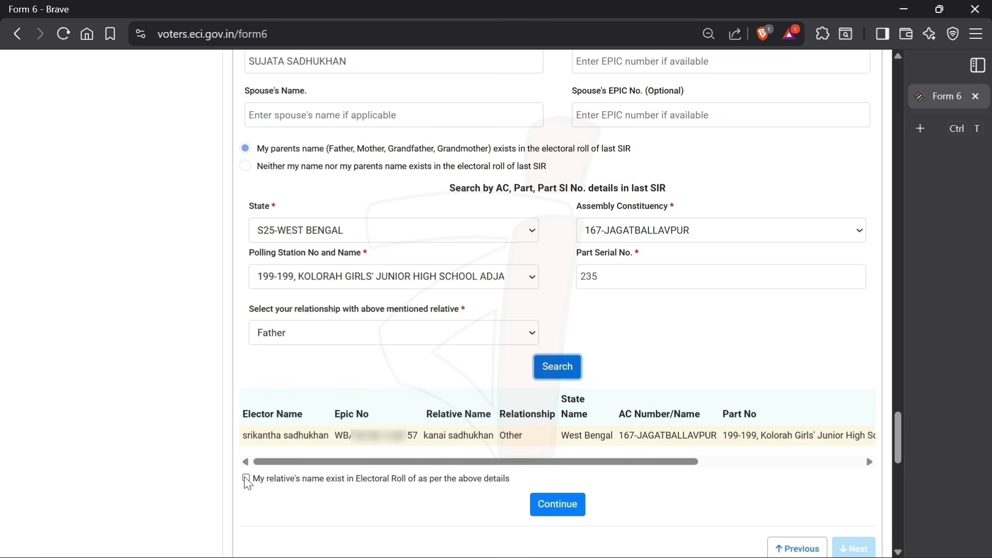
pyautogui.click(246, 478)
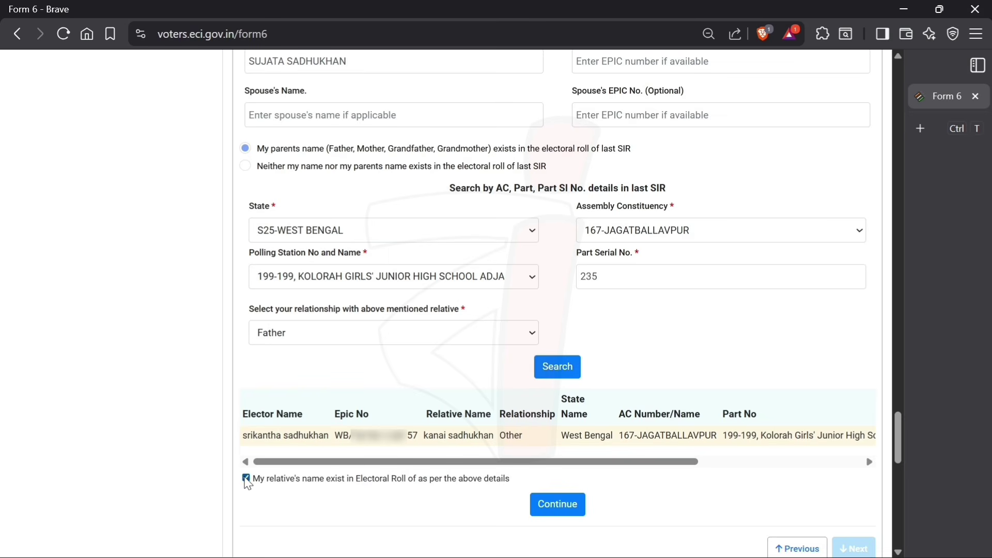
pyautogui.click(557, 505)
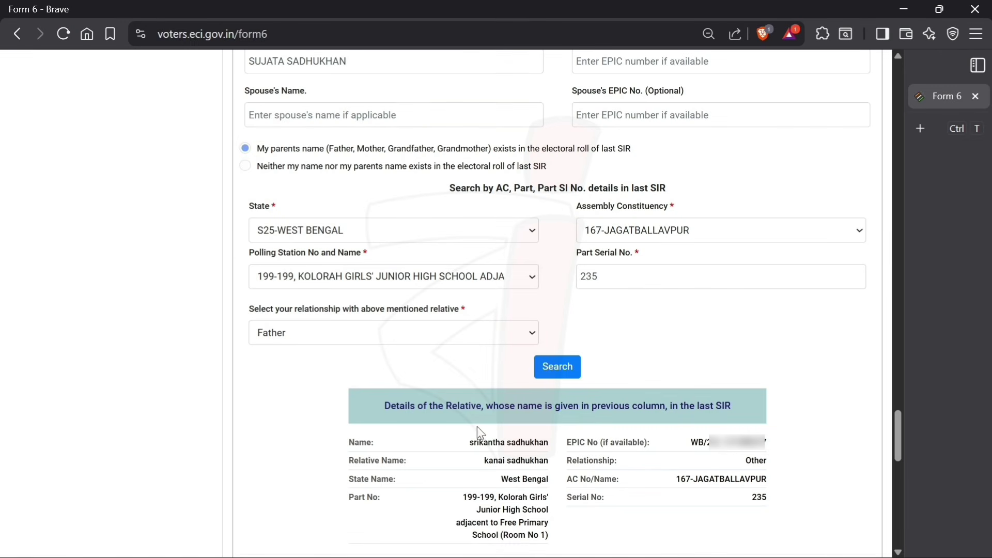
# Give the birthplace as village KOLORAH, state West Bengal, district HOWRAH.
pyautogui.scroll(-3, 630, 439)
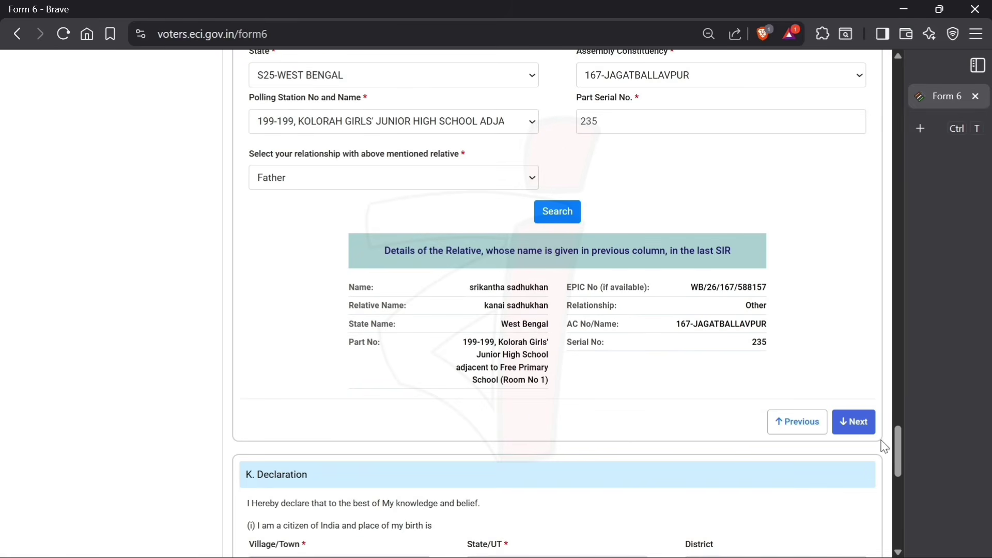
pyautogui.click(862, 424)
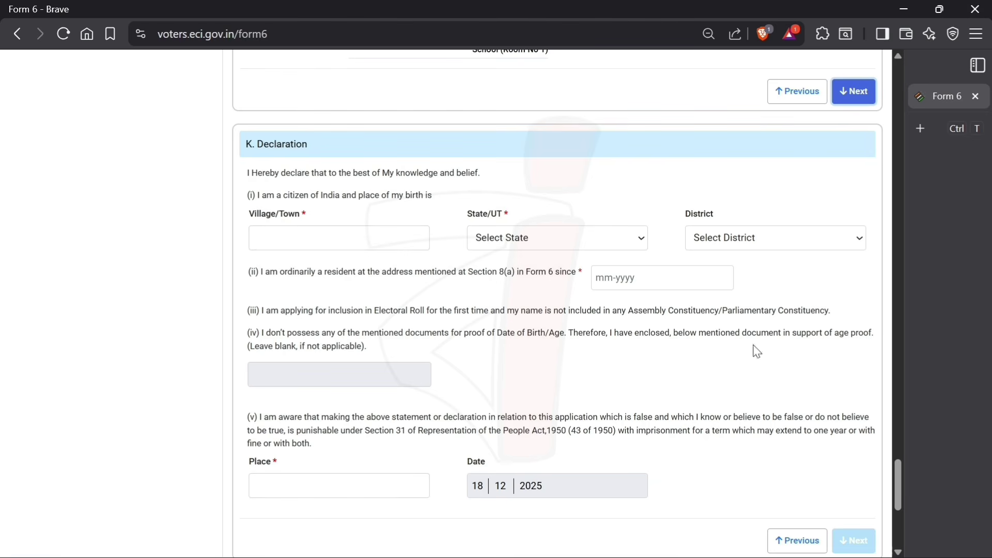
pyautogui.click(304, 238)
pyautogui.write('KOLORAH')
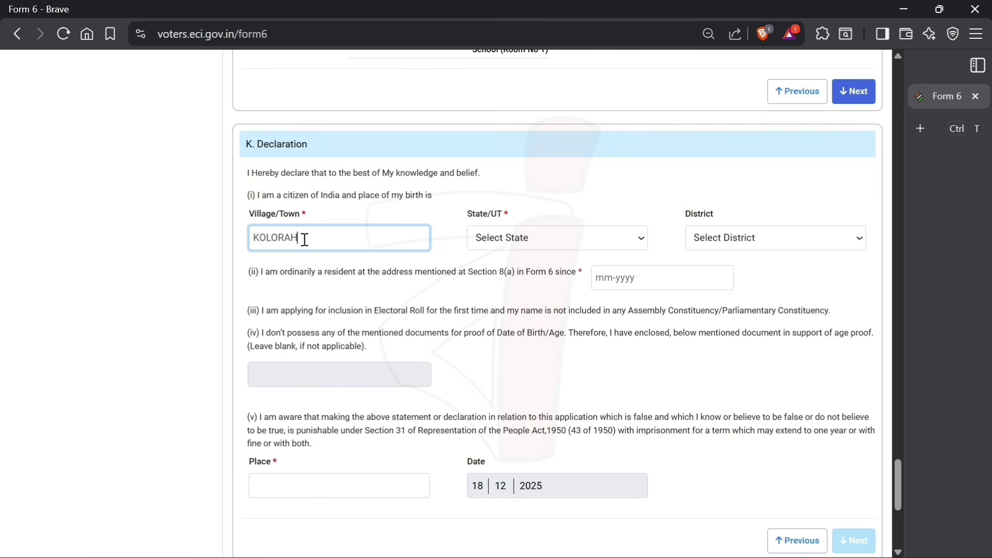
pyautogui.press('Tab')
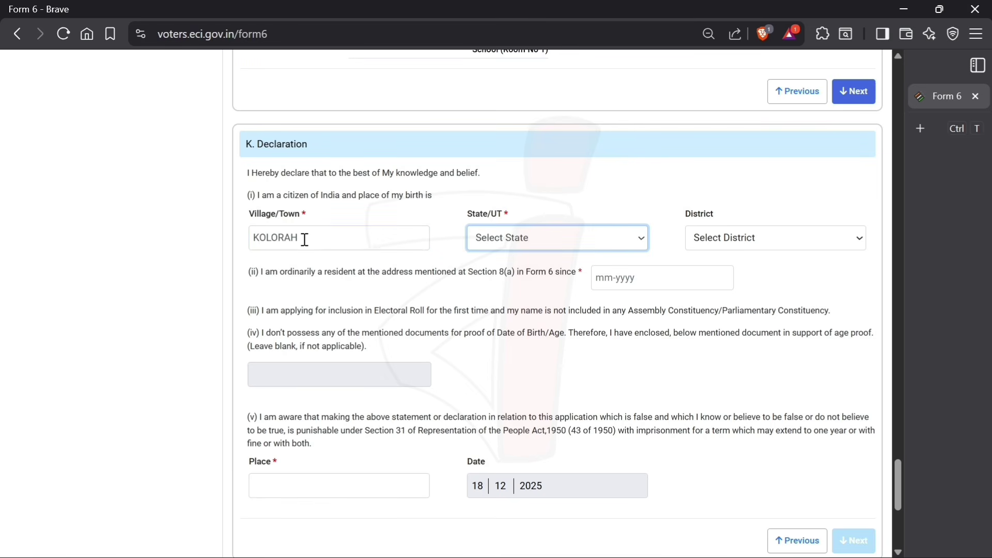
pyautogui.click(488, 244)
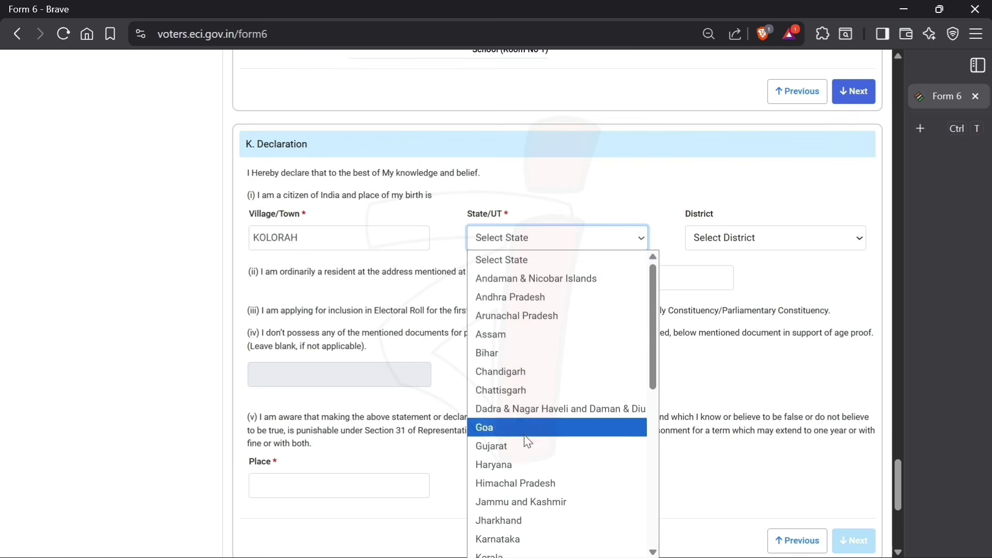
pyautogui.scroll(-5, 524, 435)
pyautogui.click(500, 545)
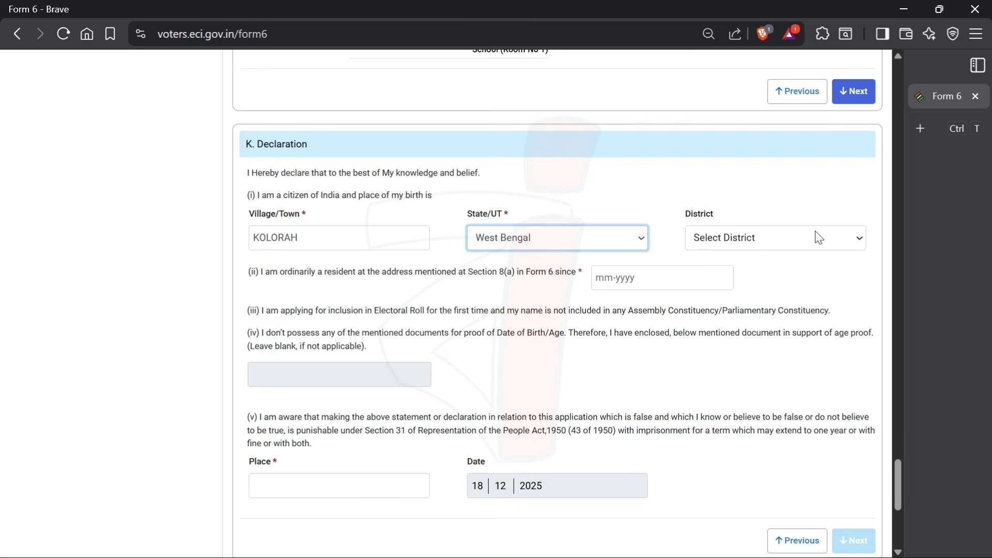
pyautogui.click(803, 241)
pyautogui.click(714, 408)
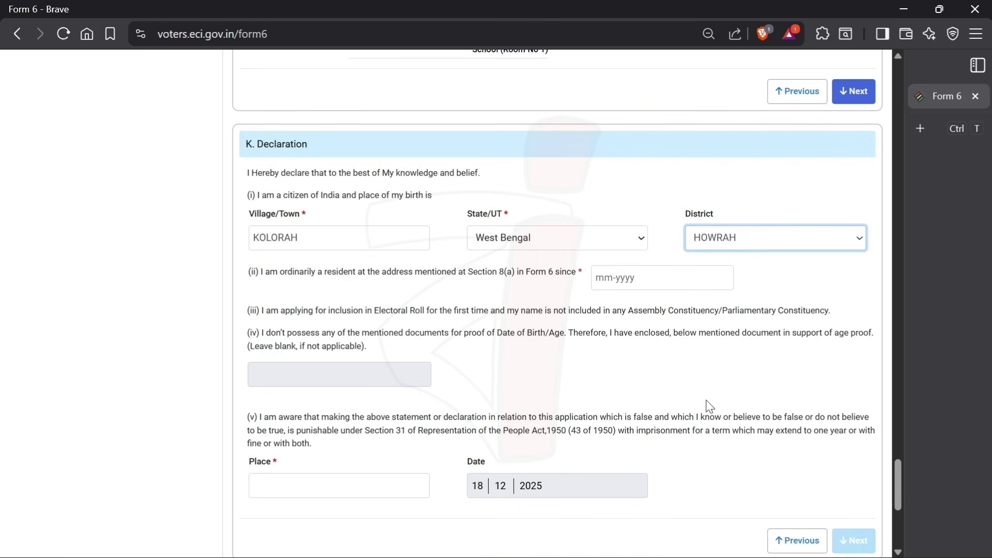
# Set resident since June 2006 and place of declaration KOLORAH.
pyautogui.click(606, 279)
pyautogui.doubleClick(606, 305)
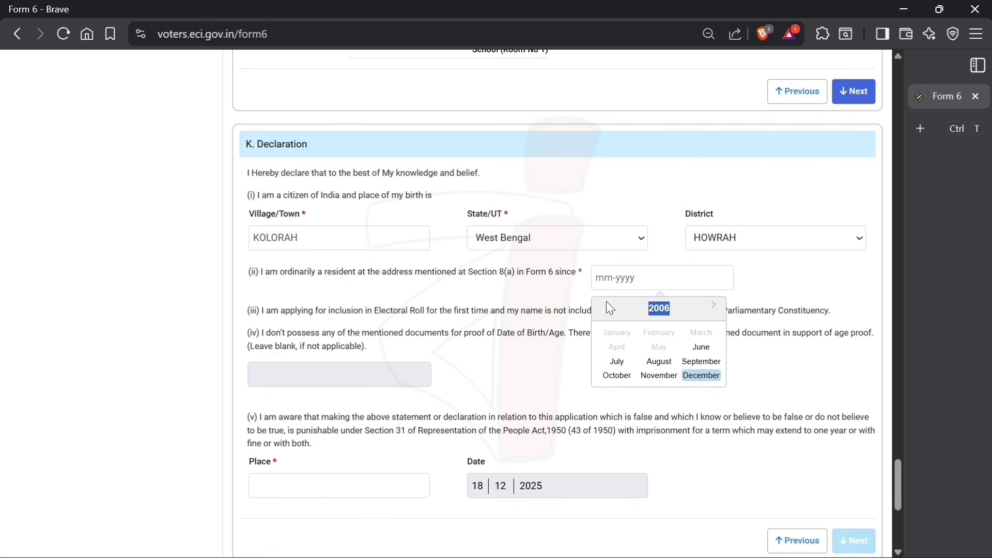
pyautogui.click(700, 349)
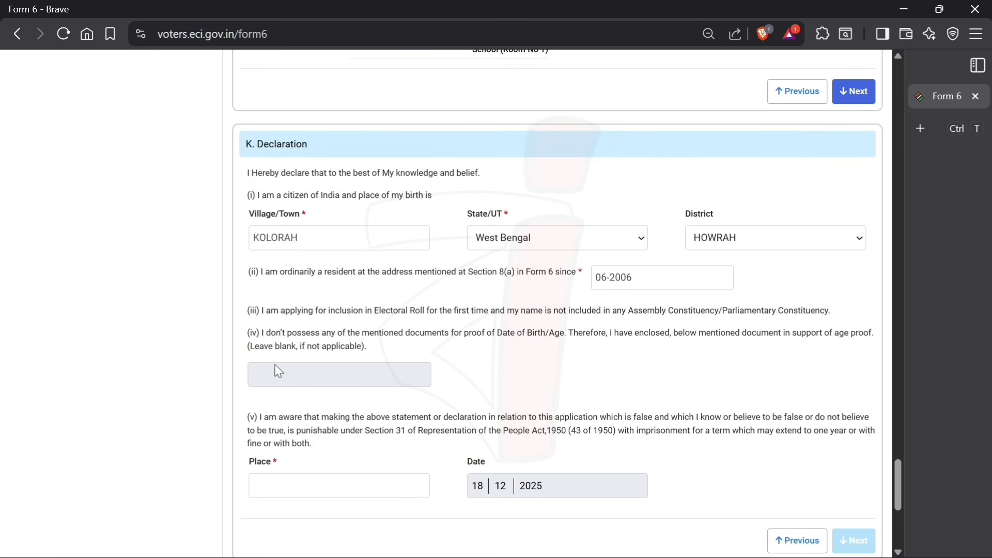
pyautogui.click(326, 491)
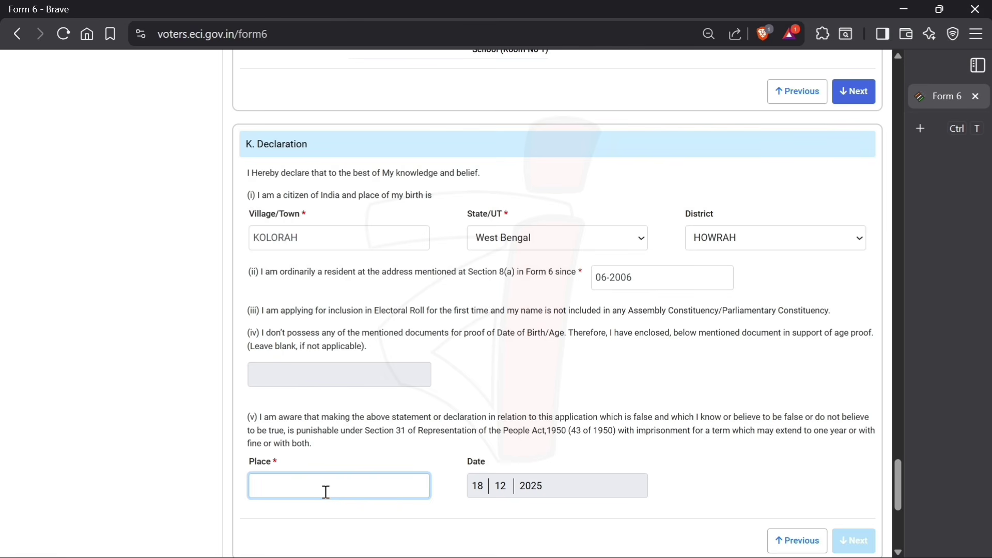
pyautogui.write('KOLORAH')
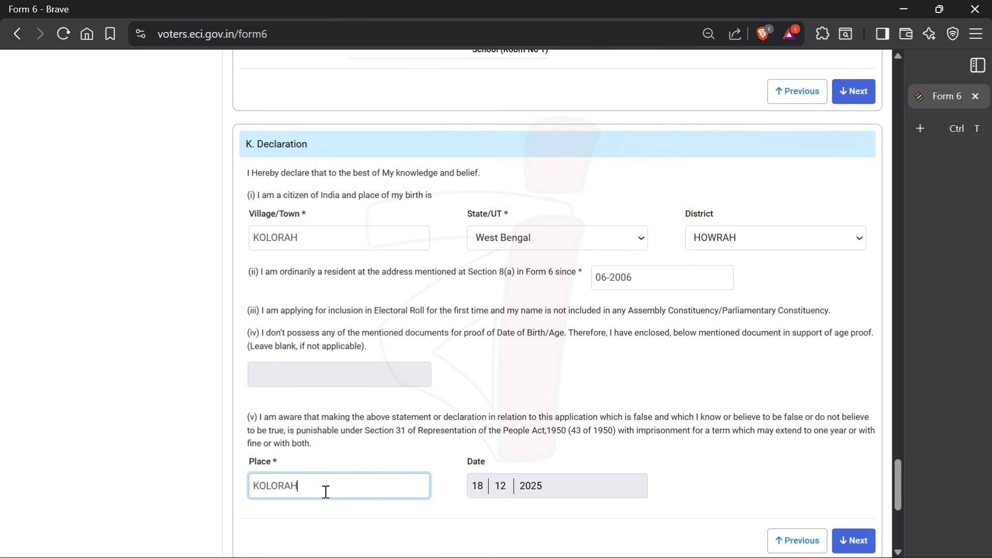
pyautogui.scroll(-1, 454, 451)
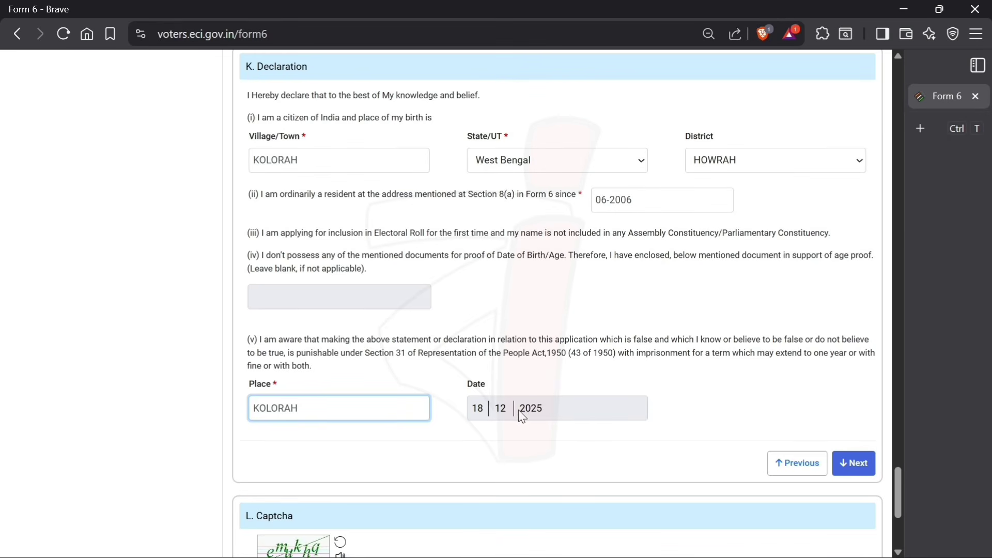
# Move to the captcha section, refresh the captcha and enter its text.
pyautogui.click(853, 463)
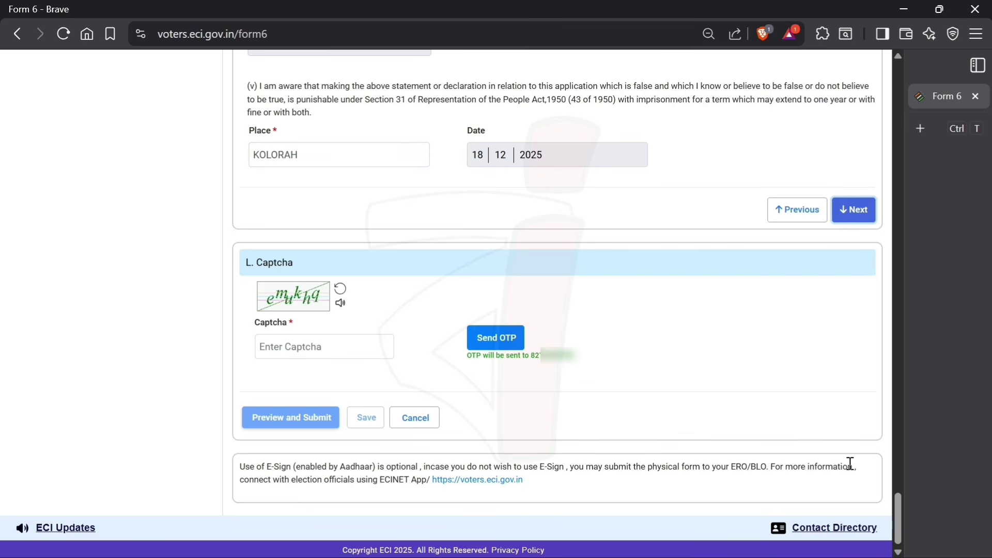
pyautogui.click(339, 292)
pyautogui.click(302, 347)
pyautogui.write('vs')
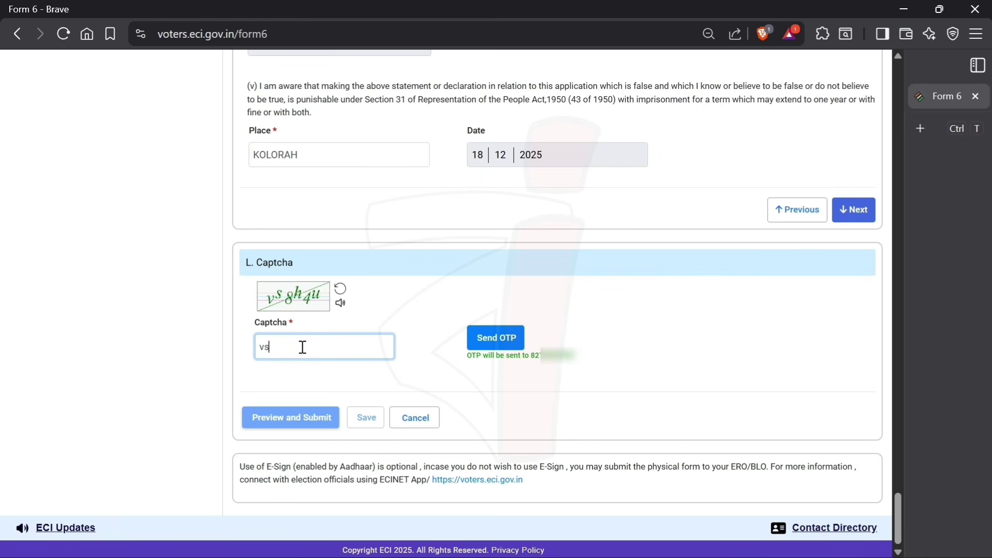
pyautogui.write('8h4u')
# Request a one-time code to the registered mobile and enter the received code.
pyautogui.click(511, 341)
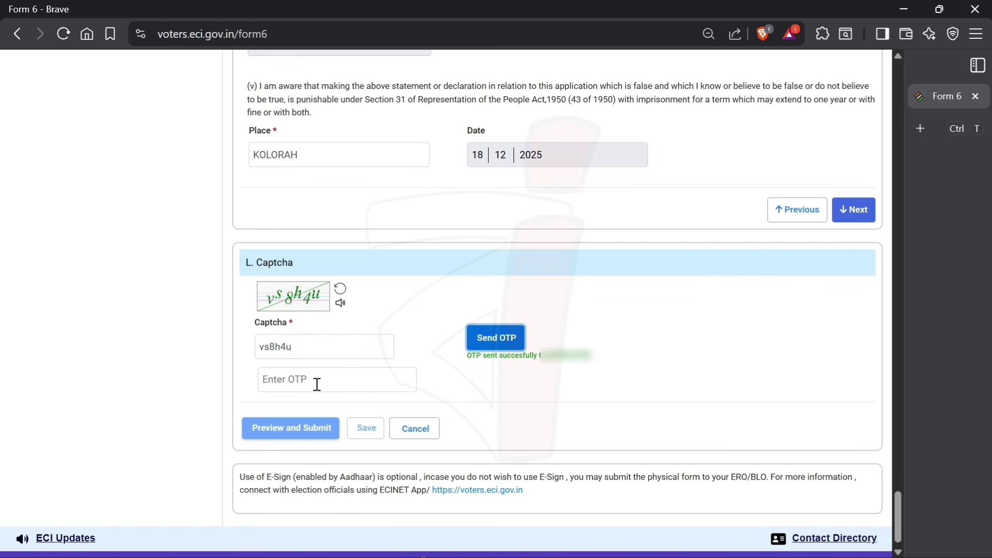
pyautogui.click(317, 384)
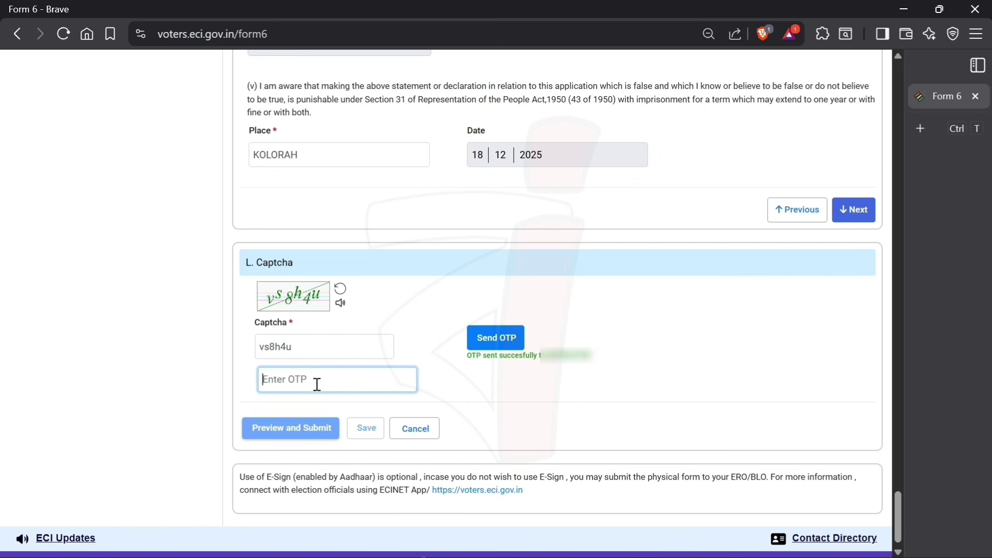
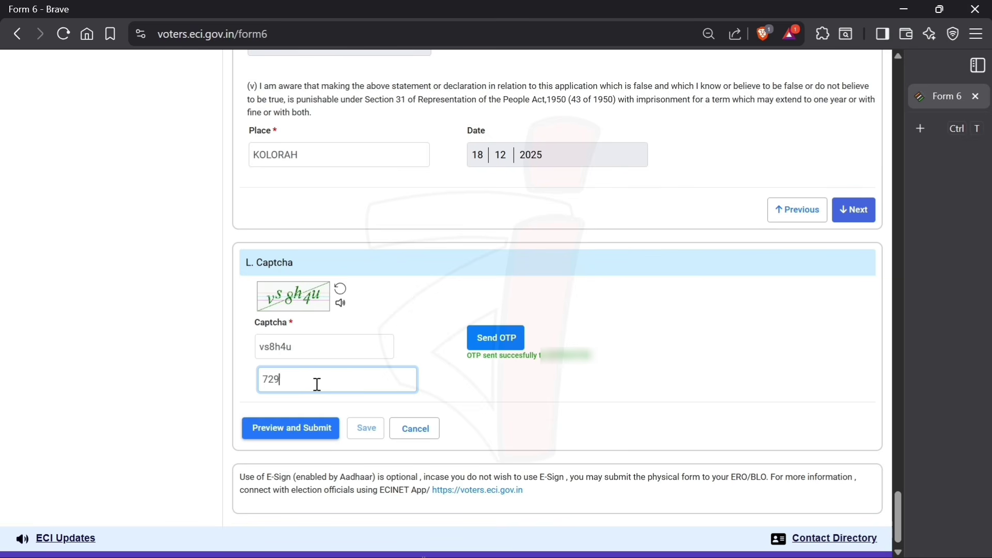
# Open the Form 6 preview and review it down to the declaration dated 18-12-2025, place KOLORAH.
pyautogui.click(298, 429)
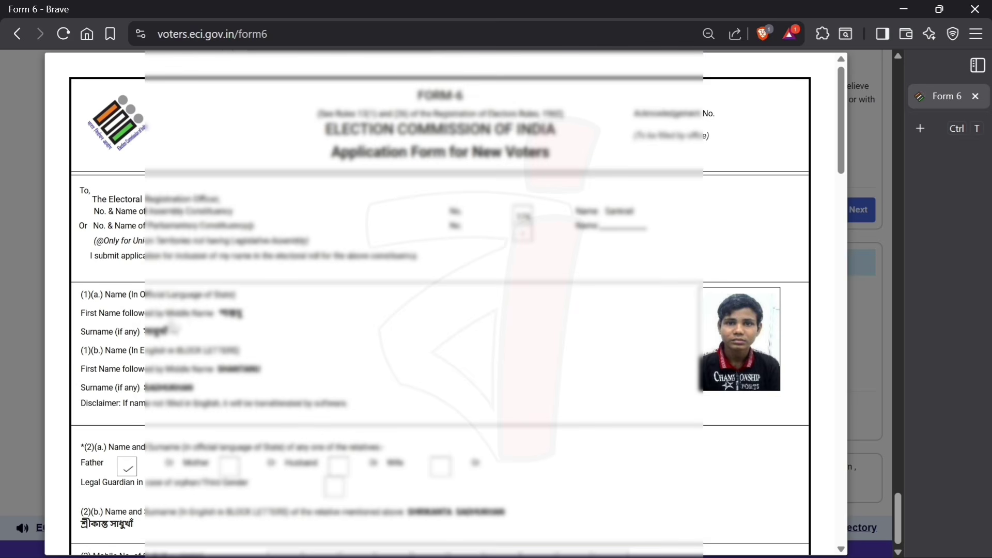
pyautogui.scroll(-3, 230, 390)
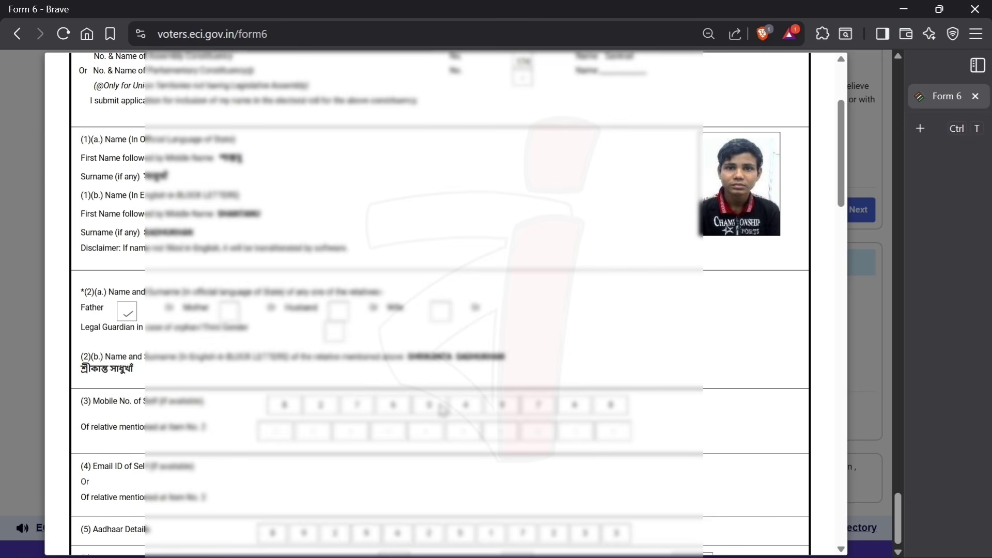
pyautogui.scroll(-6, 442, 409)
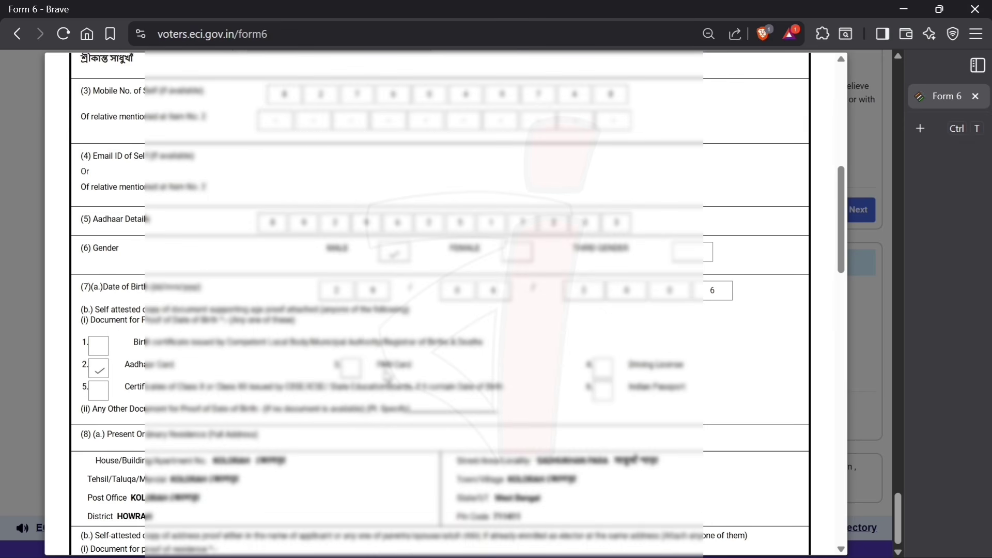
pyautogui.scroll(-5, 388, 378)
pyautogui.scroll(-4, 228, 424)
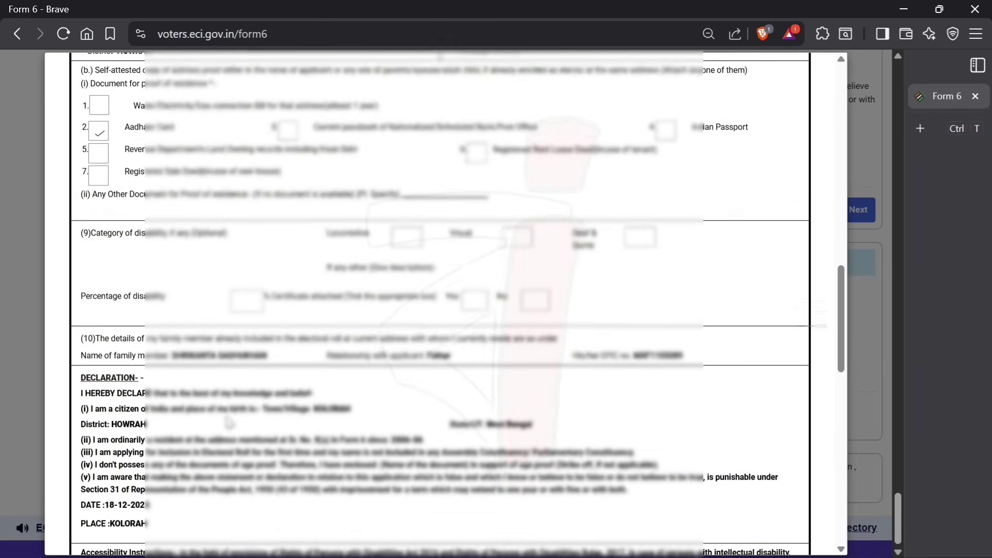
pyautogui.scroll(-10, 229, 424)
pyautogui.scroll(-5, 345, 367)
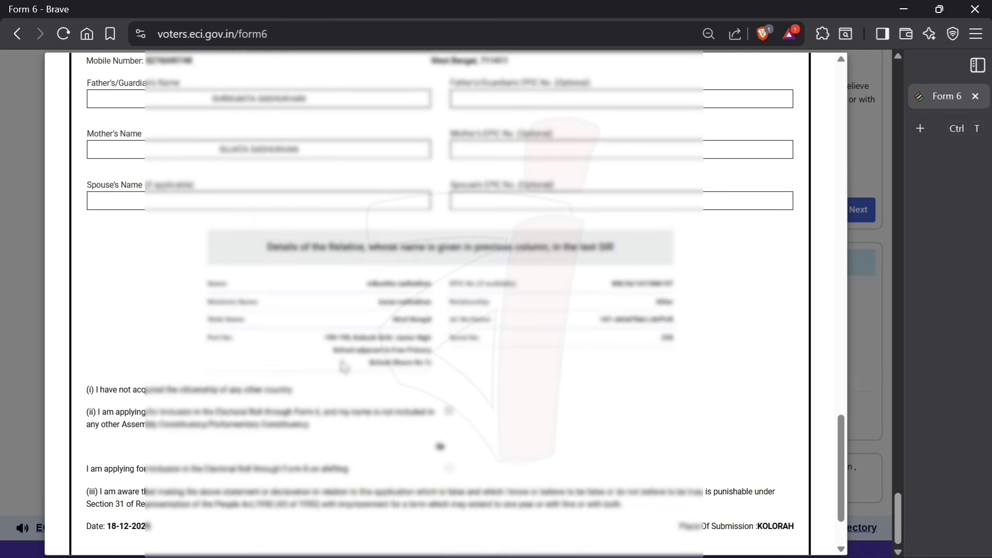
pyautogui.scroll(-2, 562, 317)
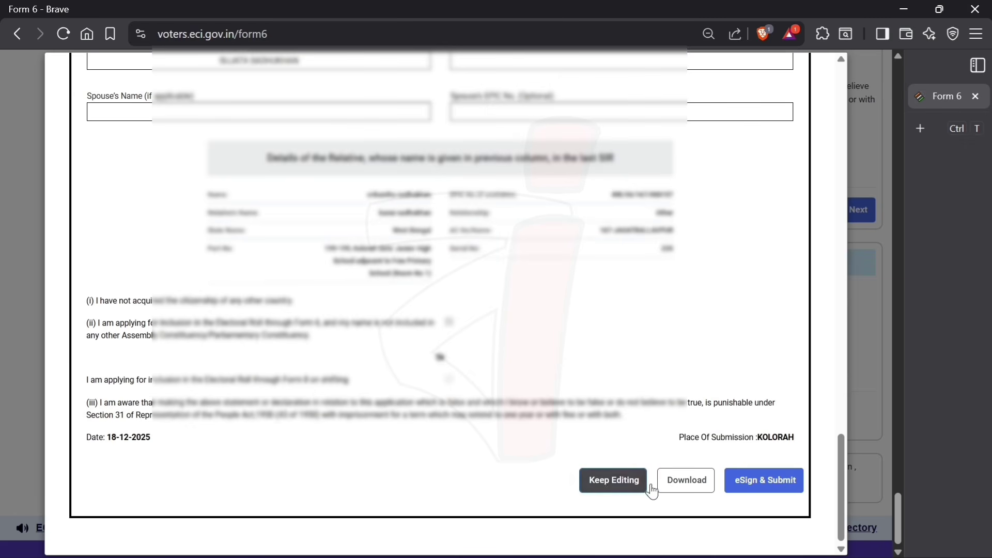
# Download the preview as a PDF into the subfolder inside Downloads.
pyautogui.click(672, 486)
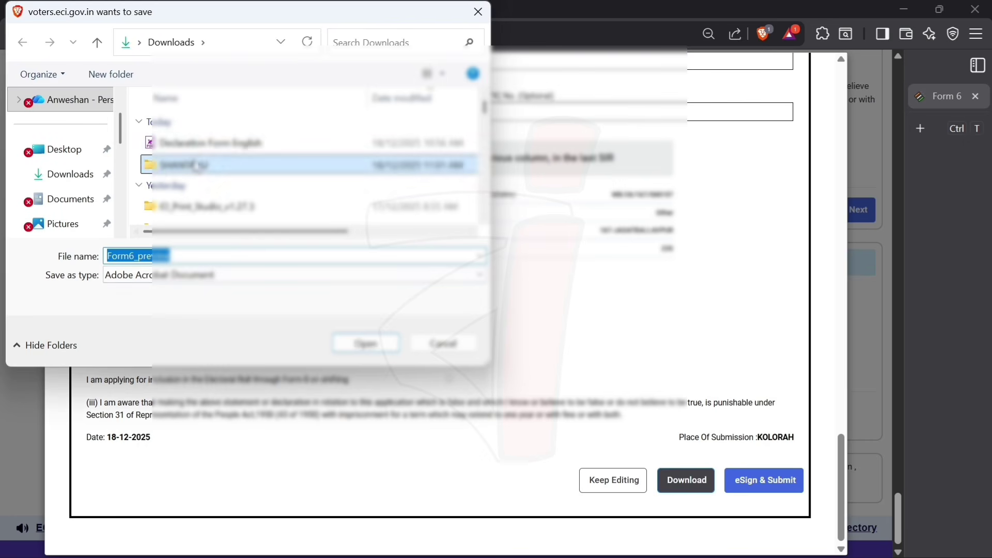
pyautogui.doubleClick(196, 164)
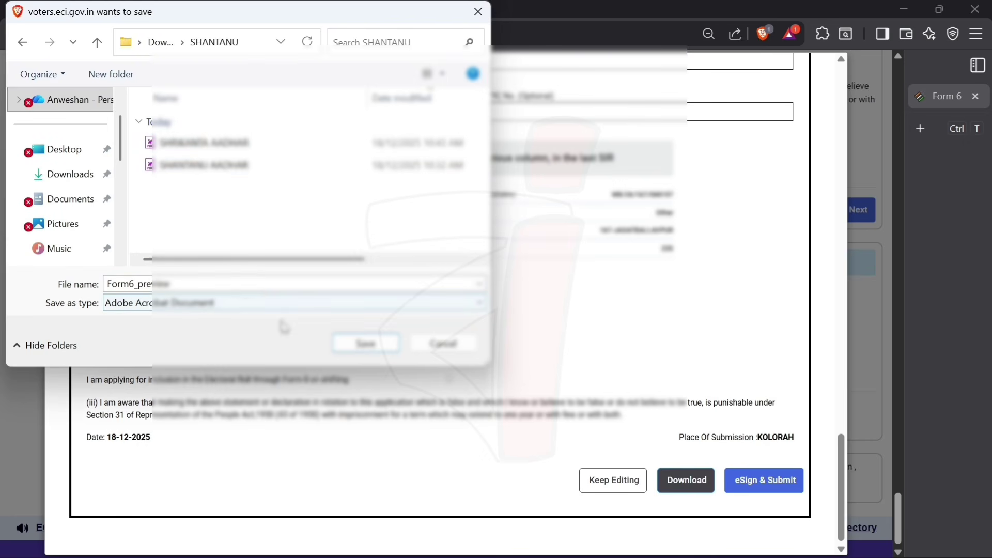
pyautogui.click(354, 350)
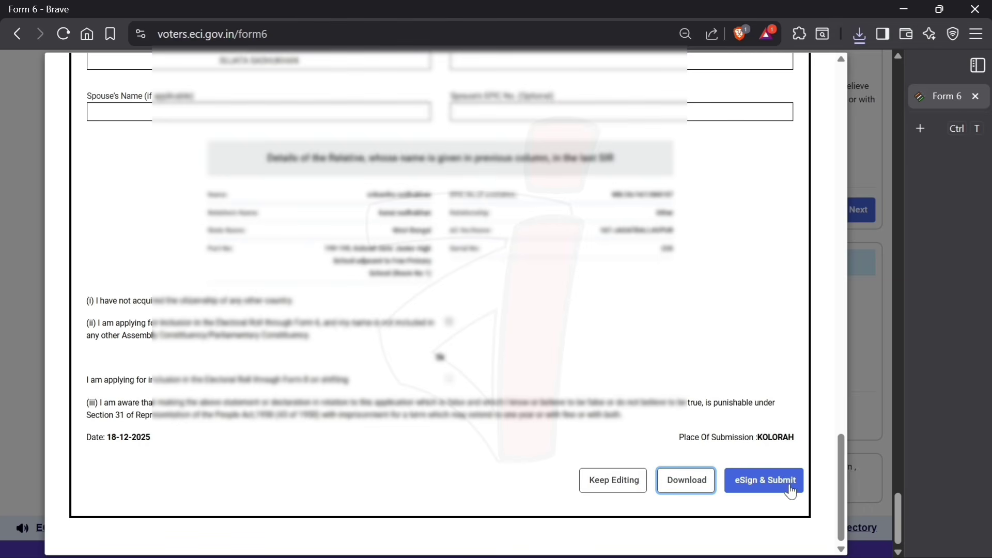
# Choose eSign & Submit and answer YES to the confirmation.
pyautogui.click(756, 478)
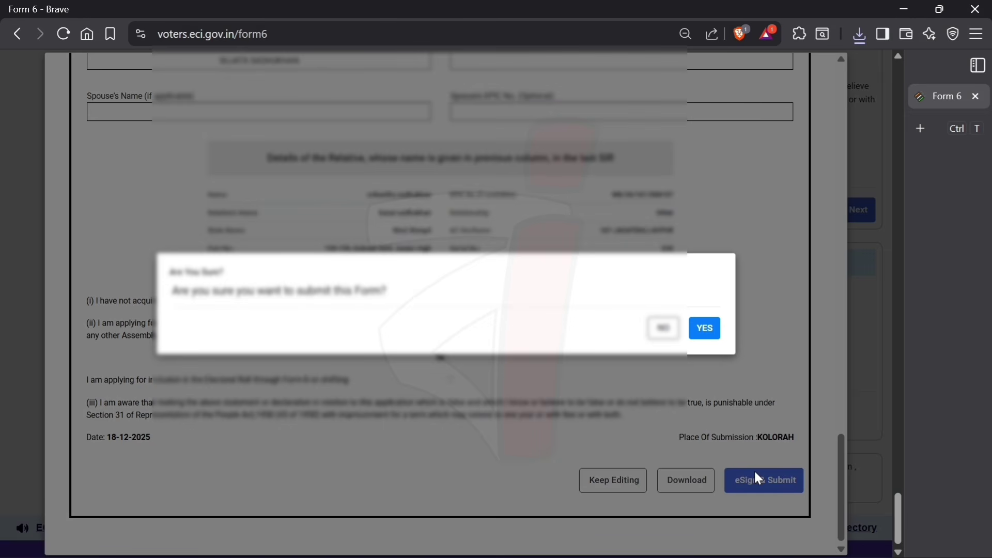
pyautogui.click(704, 329)
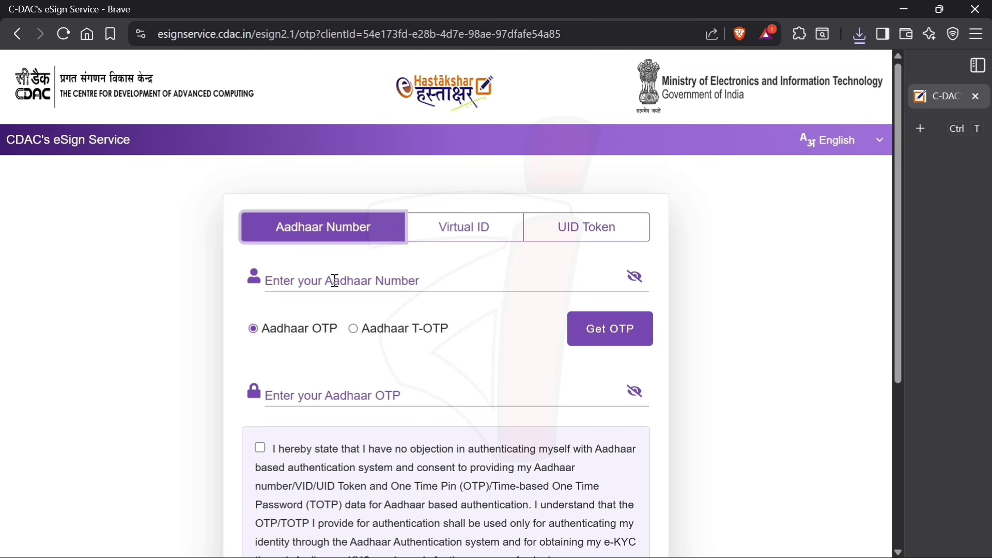
# Enter the Aadhaar number, request and enter its OTP, and submit the eSign.
pyautogui.click(334, 281)
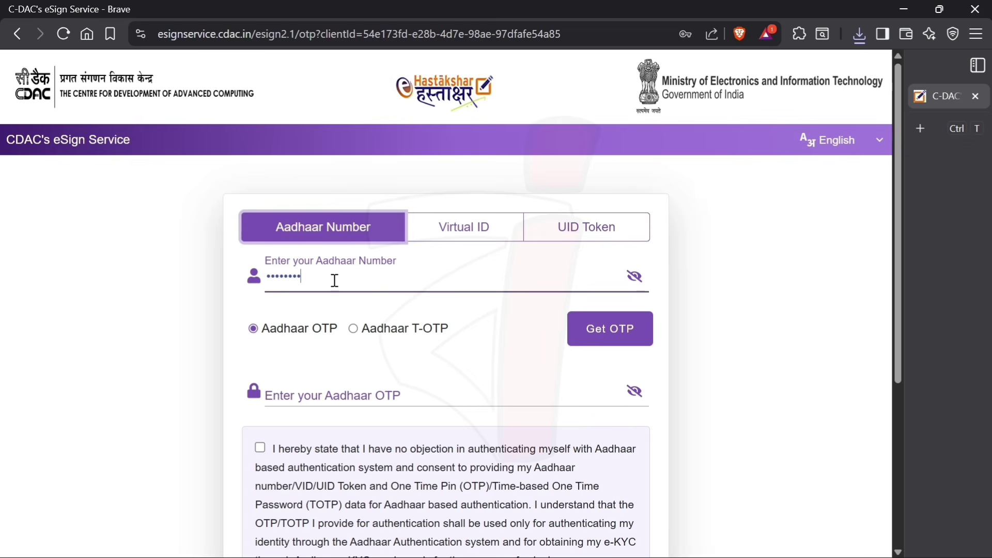
pyautogui.click(593, 337)
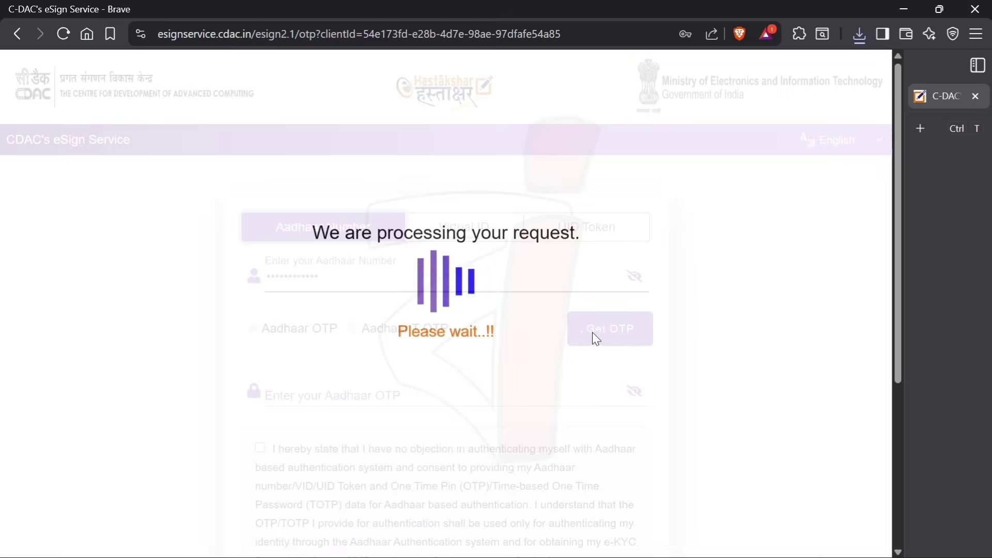
pyautogui.click(306, 395)
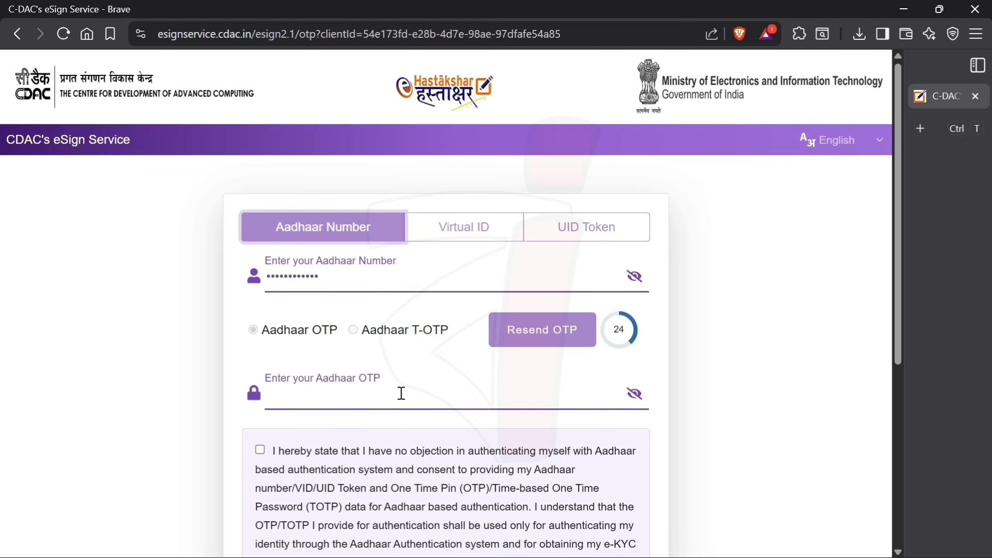
pyautogui.scroll(-3, 401, 393)
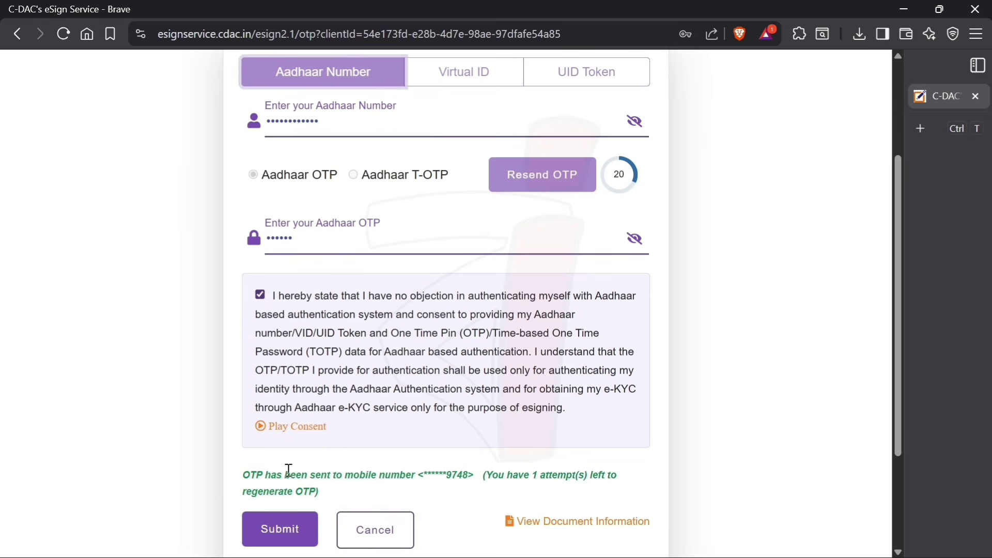
pyautogui.click(273, 528)
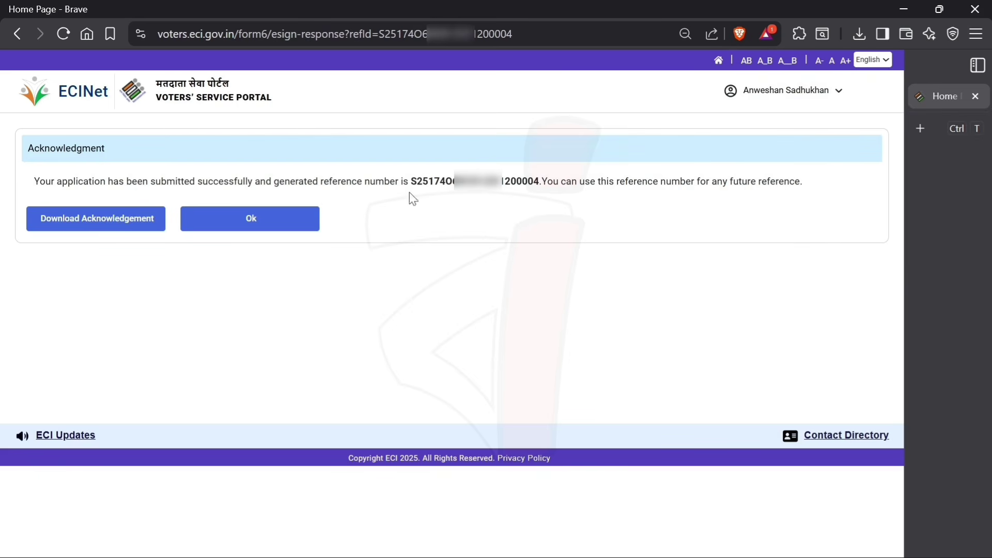
# Copy the reference number, download the acknowledgement slip, and return to the portal home.
pyautogui.moveTo(413, 181)
pyautogui.mouseDown()
pyautogui.moveTo(521, 181)
pyautogui.moveTo(415, 182)
pyautogui.mouseUp()
pyautogui.click(526, 179)
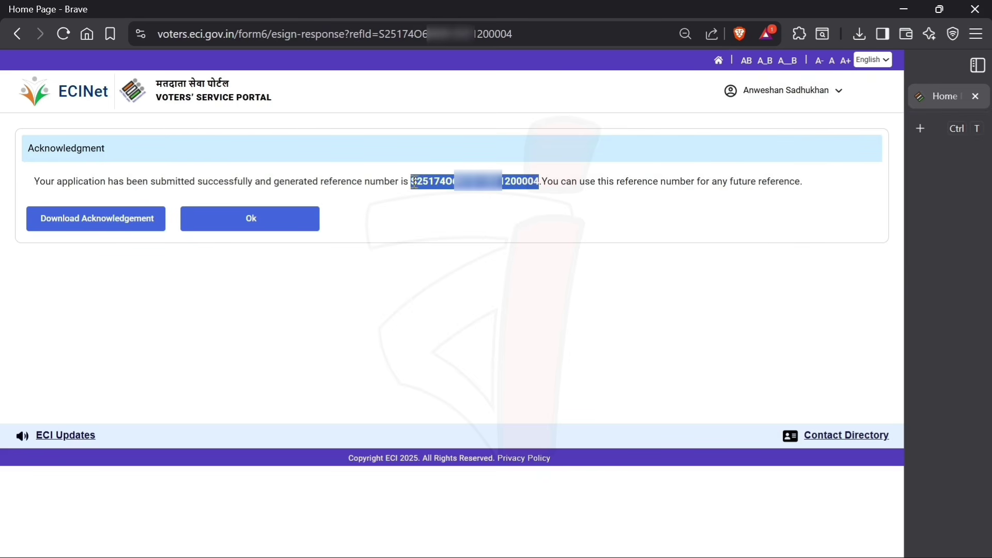
pyautogui.click(439, 179)
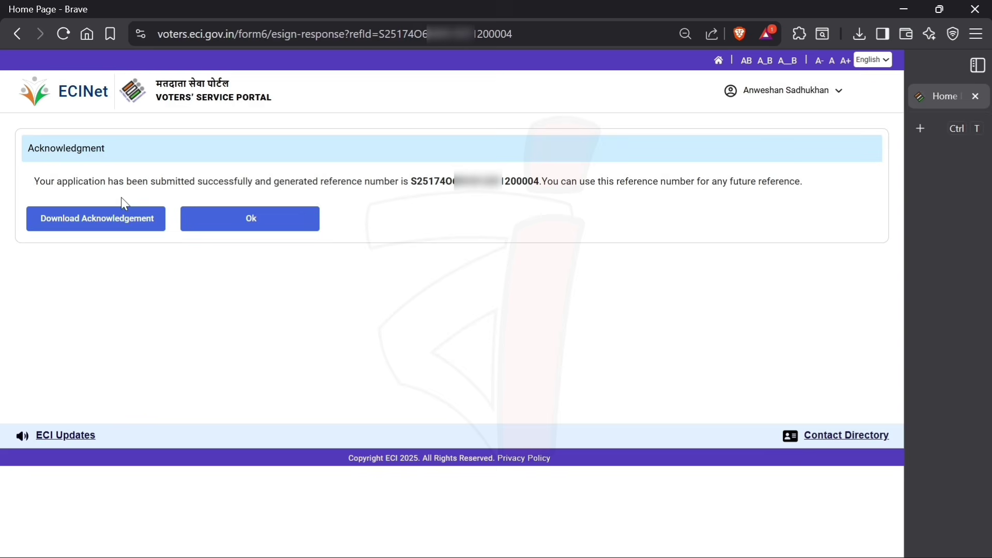
pyautogui.click(87, 220)
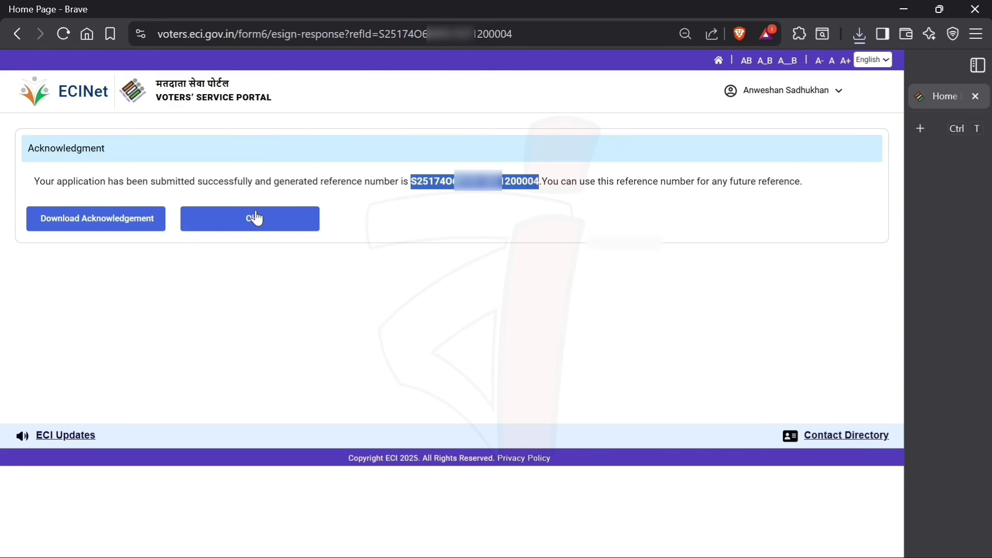
pyautogui.click(255, 218)
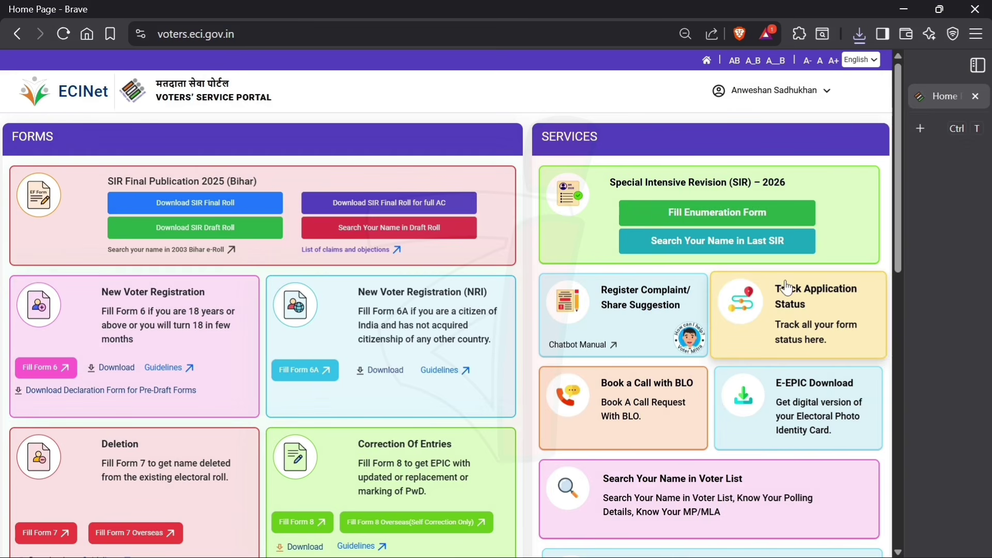
# Track the application by its pasted reference number and expand the SUBMITTED status row.
pyautogui.click(815, 293)
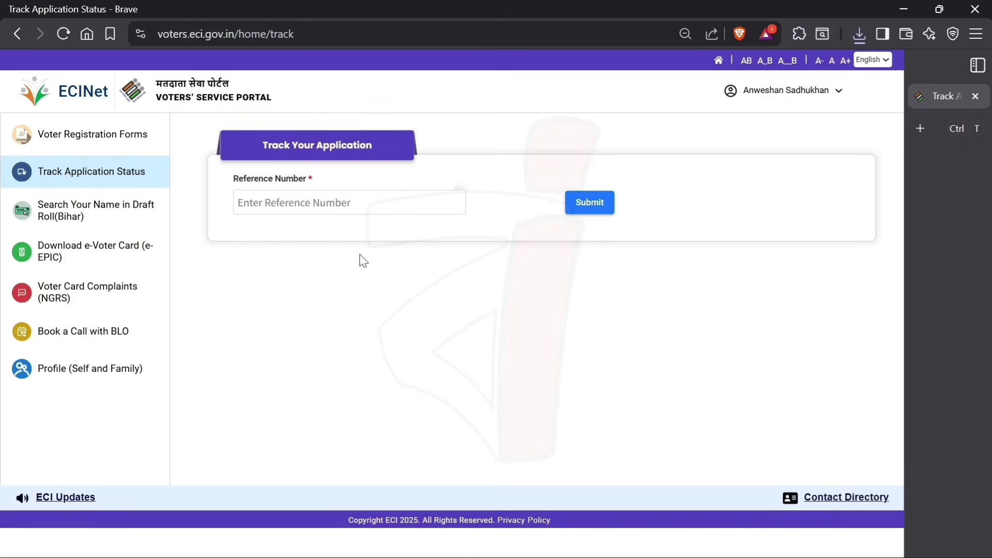
pyautogui.rightClick(312, 207)
pyautogui.click(348, 362)
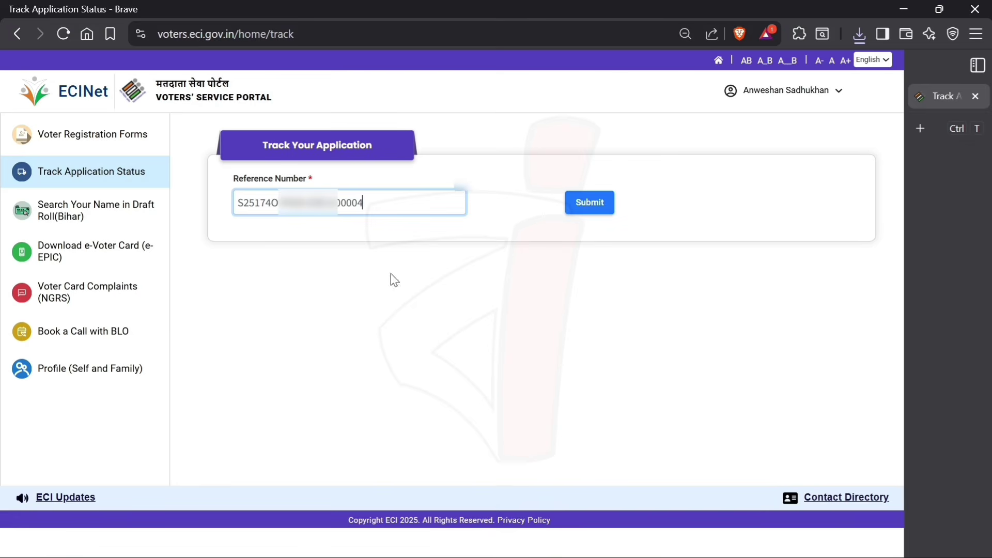
pyautogui.click(608, 202)
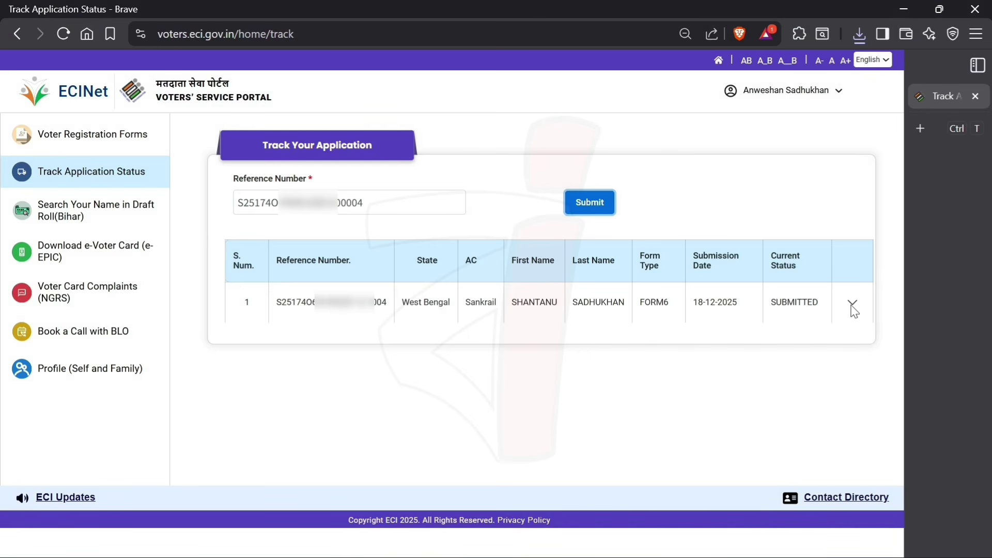
pyautogui.click(853, 305)
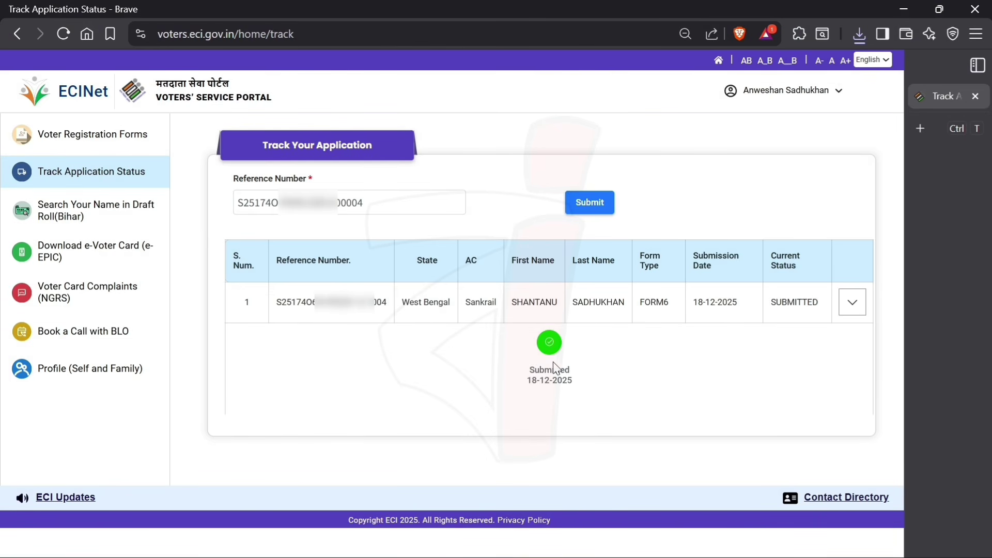